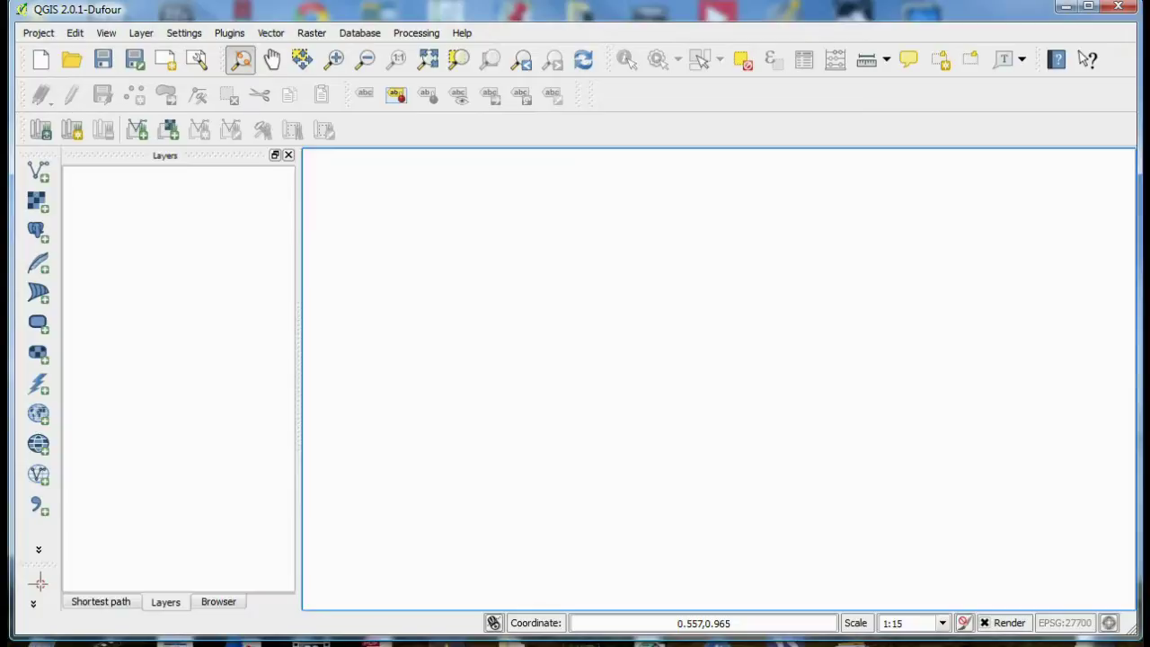
- Open the Options dialog on the Map tools page, showing Meters and Degrees
{"action": "left_click", "coordinate": [172, 36]}
{"action": "left_click", "coordinate": [204, 127]}
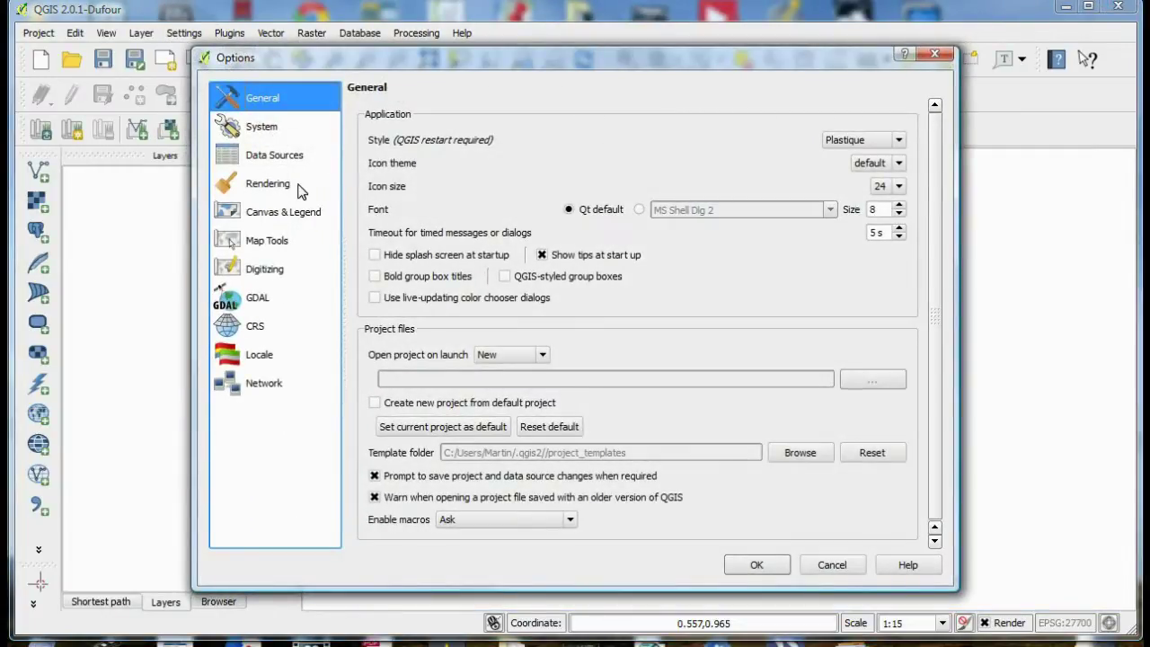
{"action": "left_click", "coordinate": [271, 243]}
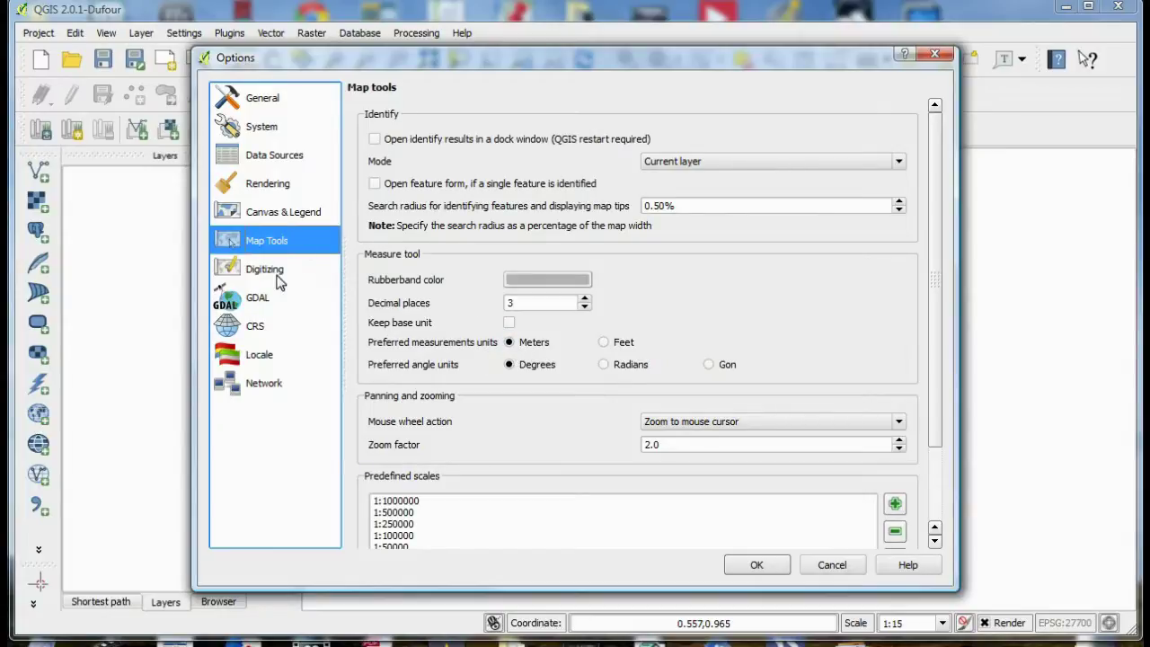
- Confirm the CRS page defaults to EPSG:27700 British National Grid without changes, then close Options
{"action": "left_click", "coordinate": [264, 331]}
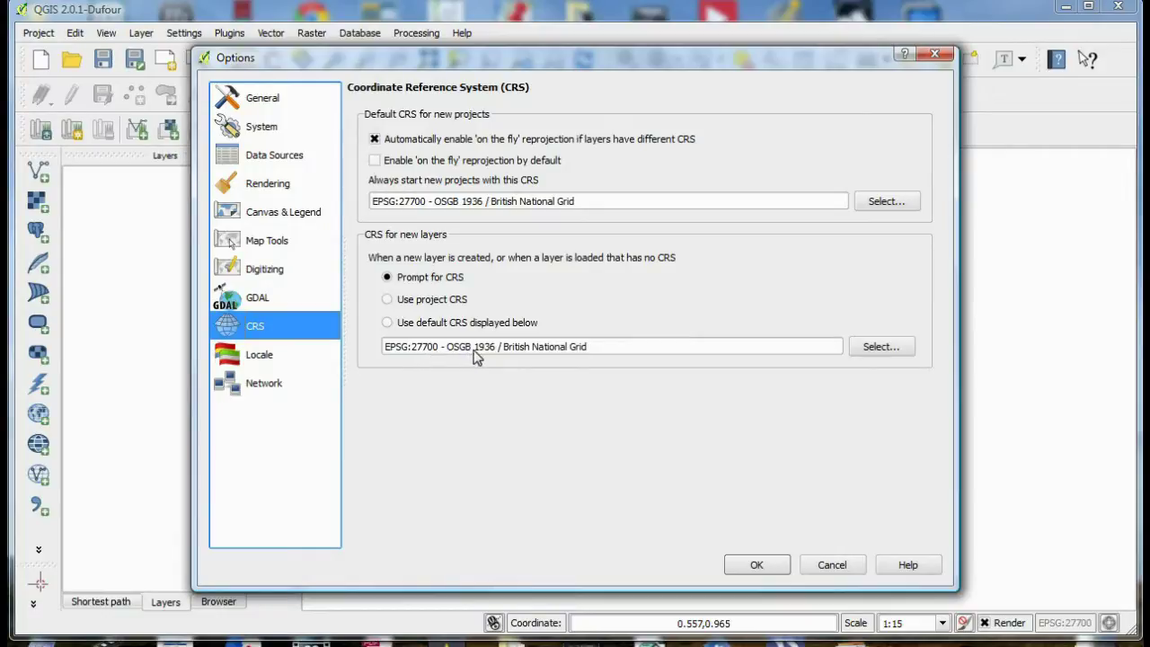
{"action": "left_click", "coordinate": [903, 350]}
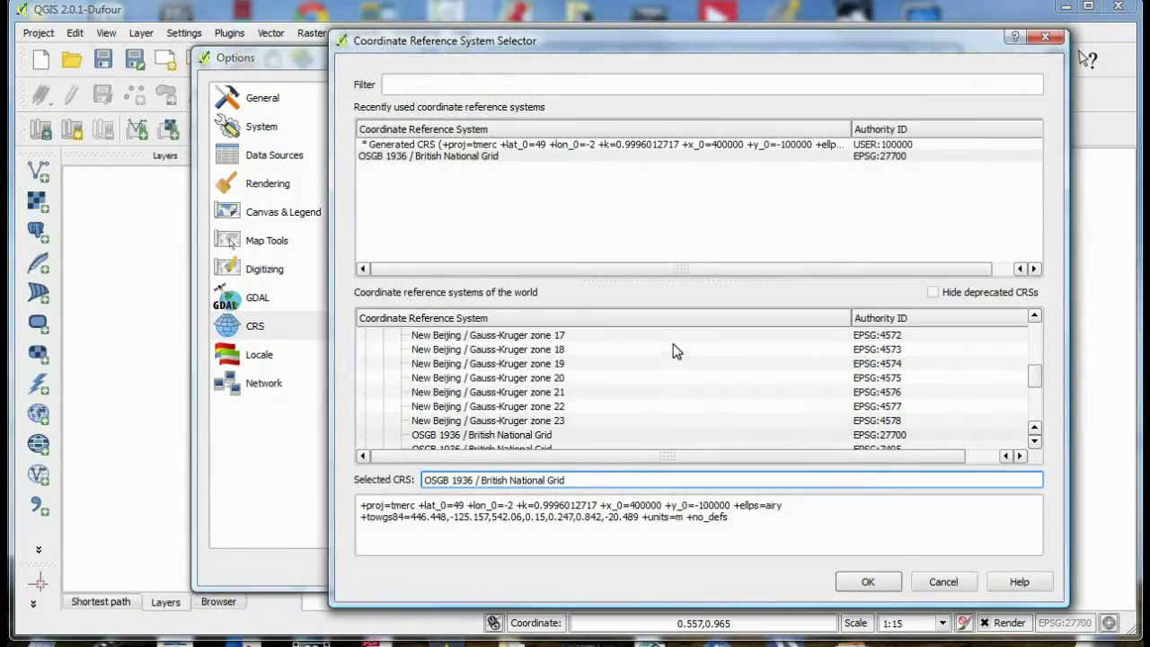
{"action": "scroll", "coordinate": [676, 351], "scroll_direction": "down", "scroll_amount": 10}
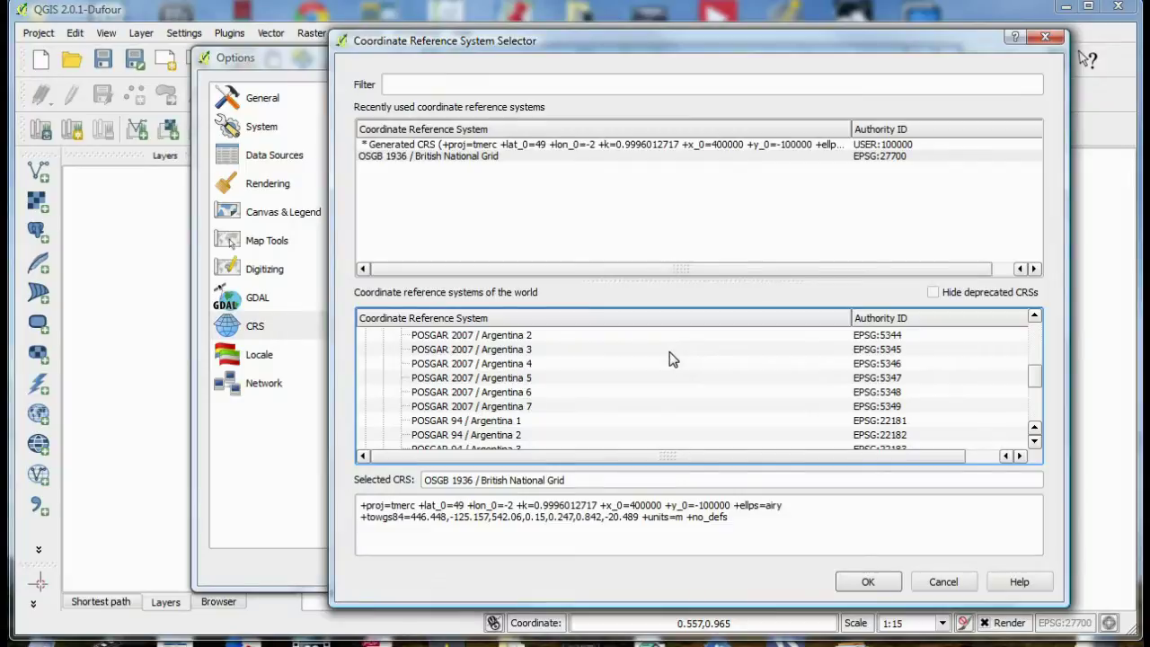
{"action": "scroll", "coordinate": [673, 361], "scroll_direction": "up", "scroll_amount": 8}
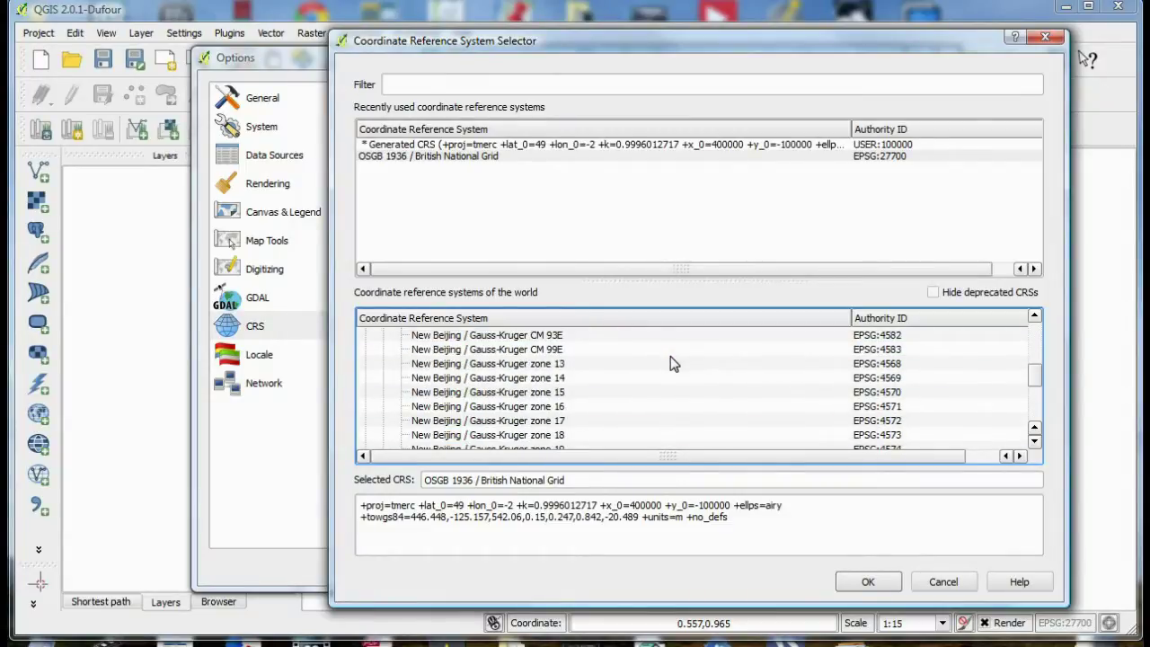
{"action": "scroll", "coordinate": [674, 363], "scroll_direction": "up", "scroll_amount": 5}
{"action": "scroll", "coordinate": [676, 366], "scroll_direction": "down", "scroll_amount": 6}
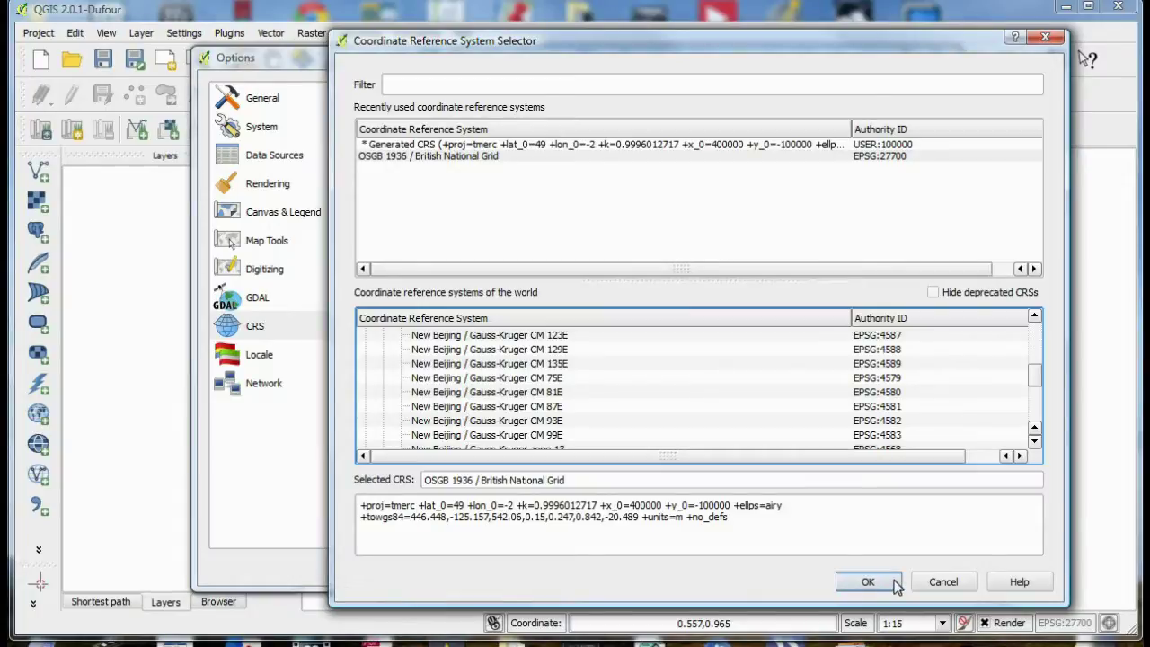
{"action": "left_click", "coordinate": [957, 582]}
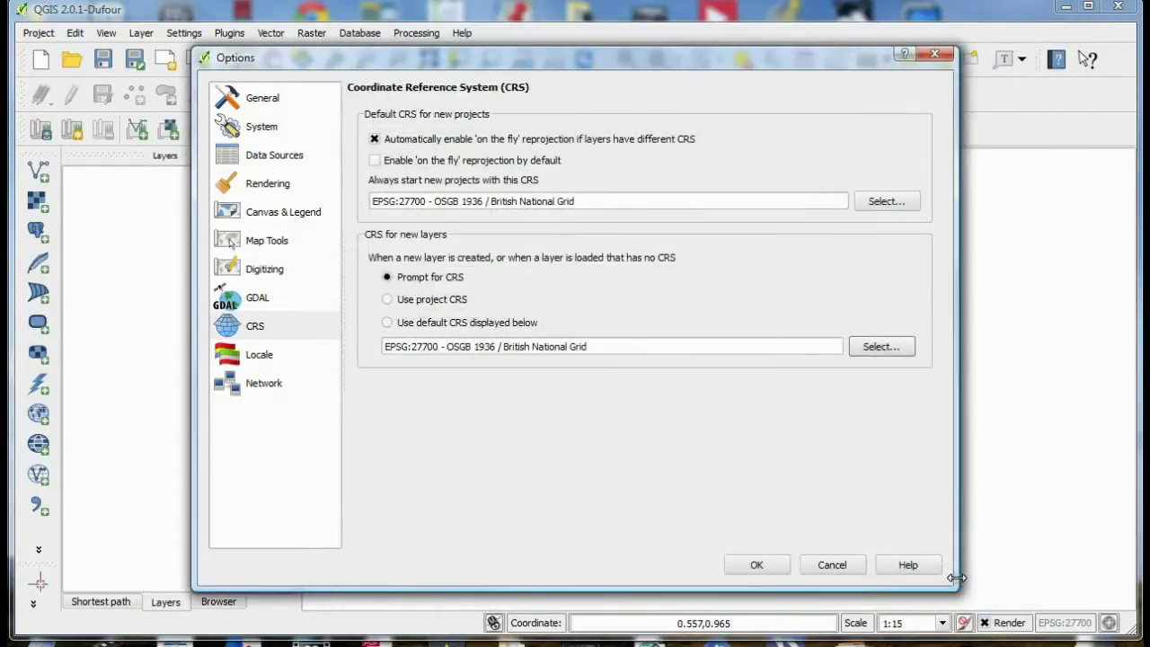
{"action": "left_click", "coordinate": [772, 569]}
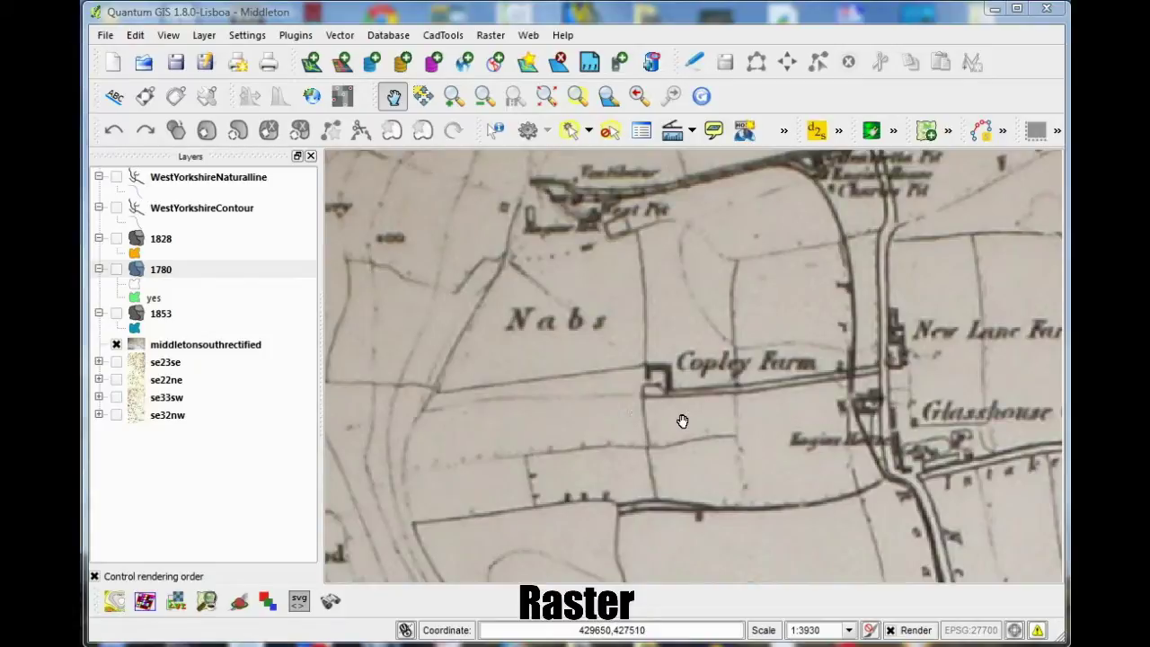
- Zoom in repeatedly on Copley Farm until the scanned map's individual pixels appear
{"action": "left_click", "coordinate": [454, 95]}
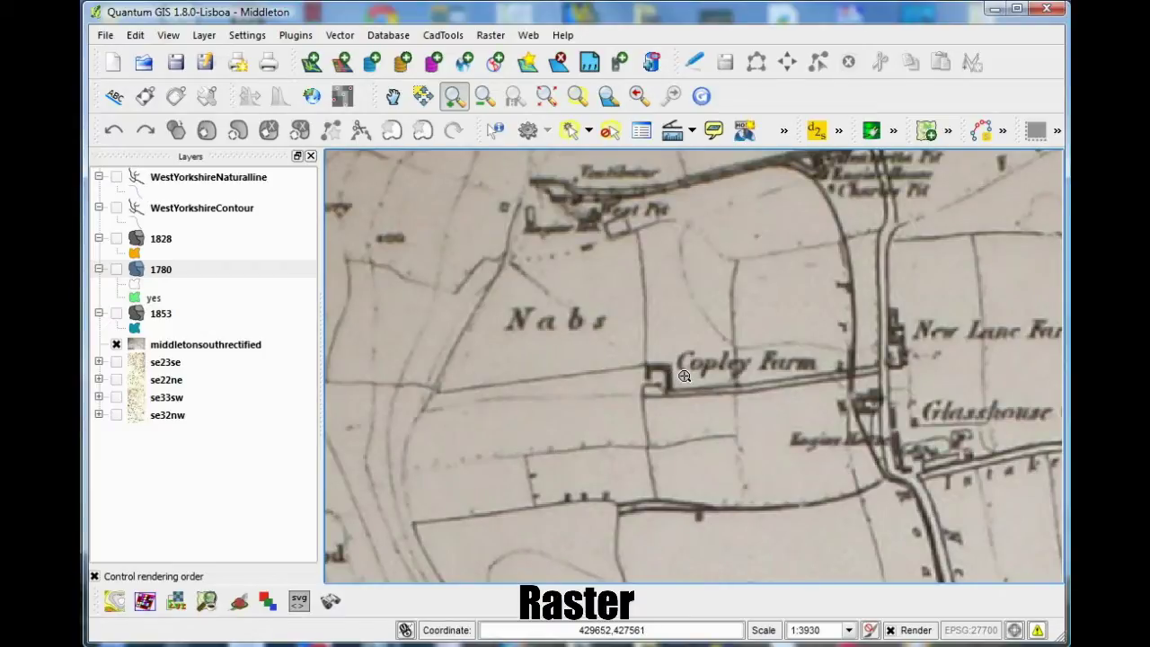
{"action": "left_click", "coordinate": [684, 375]}
{"action": "left_click", "coordinate": [684, 376]}
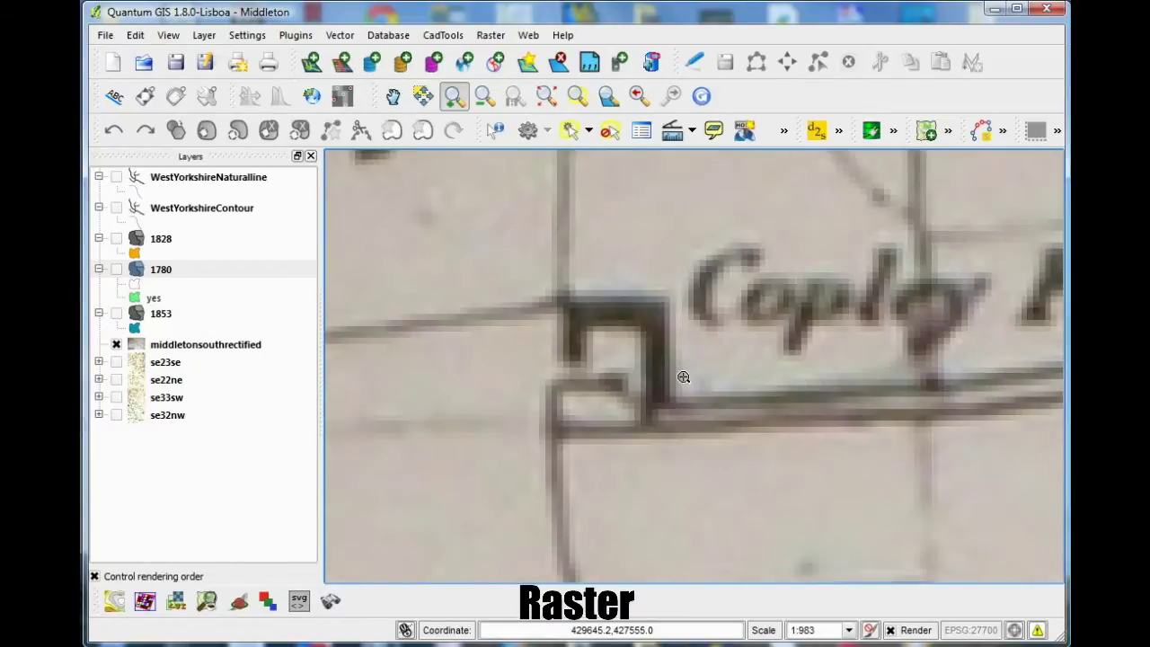
{"action": "left_click", "coordinate": [683, 378]}
{"action": "left_click", "coordinate": [692, 304]}
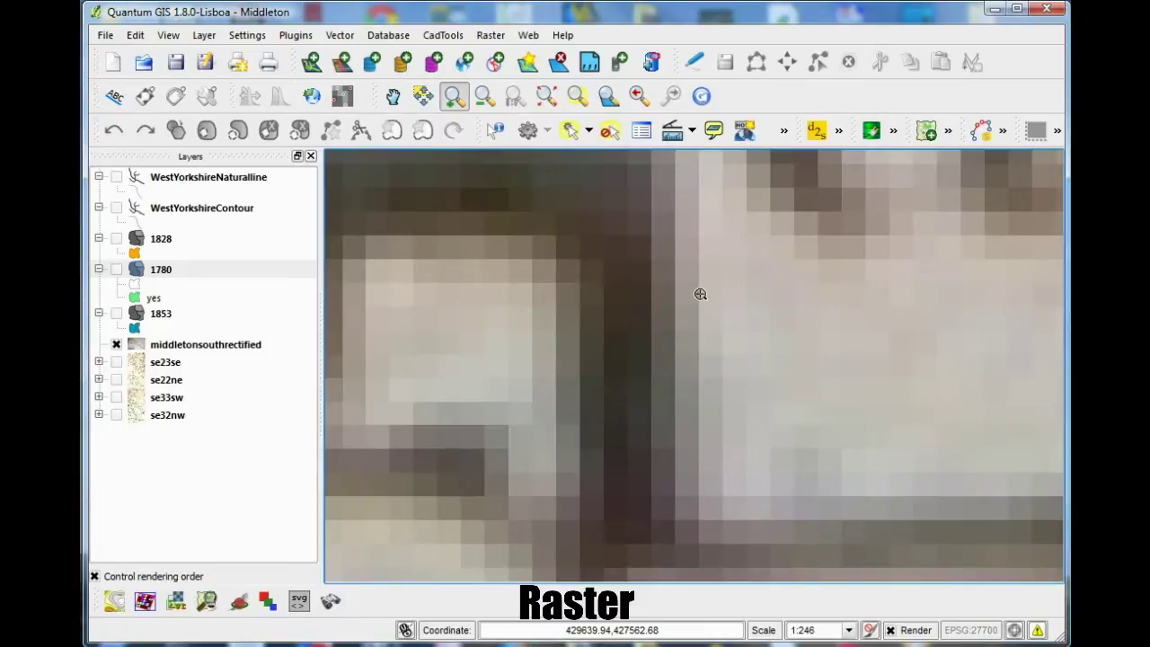
{"action": "left_click", "coordinate": [701, 295]}
{"action": "left_click", "coordinate": [691, 306]}
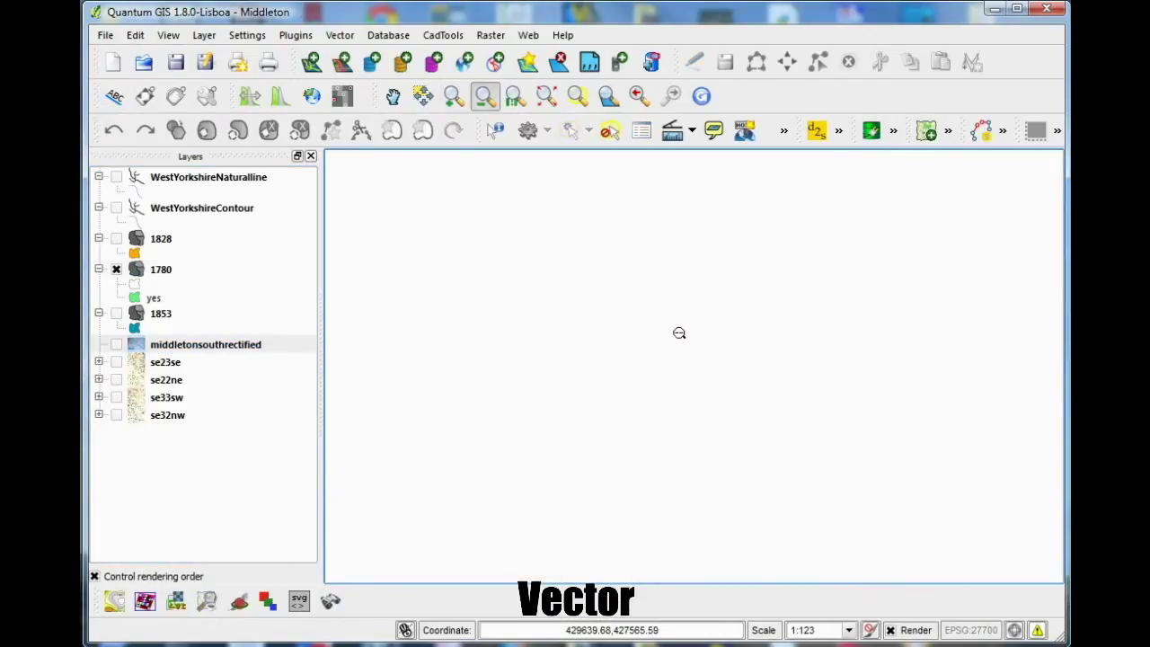
- Zoom out several times to reveal the 1780 field parcel boundaries
{"action": "left_click", "coordinate": [680, 332]}
{"action": "left_click", "coordinate": [665, 352]}
{"action": "left_click", "coordinate": [660, 349]}
{"action": "left_click", "coordinate": [660, 349]}
{"action": "left_click", "coordinate": [669, 348]}
- Zoom in repeatedly on a boundary line to 1:123, where it stays crisp
{"action": "left_click", "coordinate": [454, 95]}
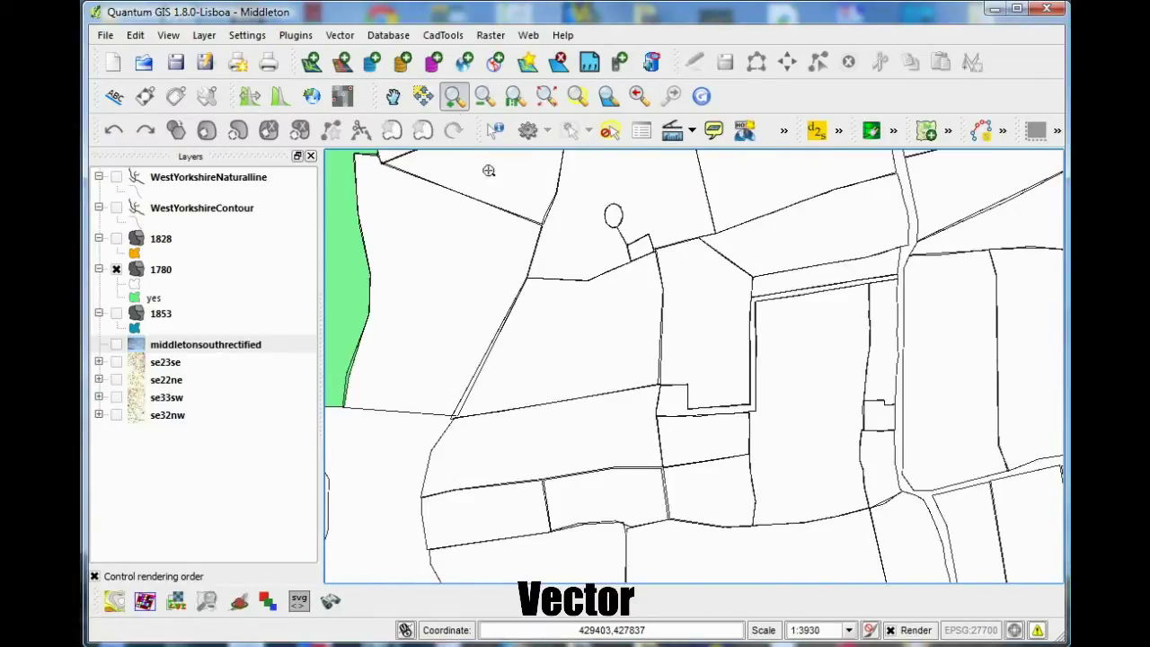
{"action": "left_click", "coordinate": [563, 403]}
{"action": "left_click", "coordinate": [598, 378]}
{"action": "left_click", "coordinate": [603, 377]}
{"action": "left_click", "coordinate": [603, 376]}
{"action": "left_click", "coordinate": [602, 378]}
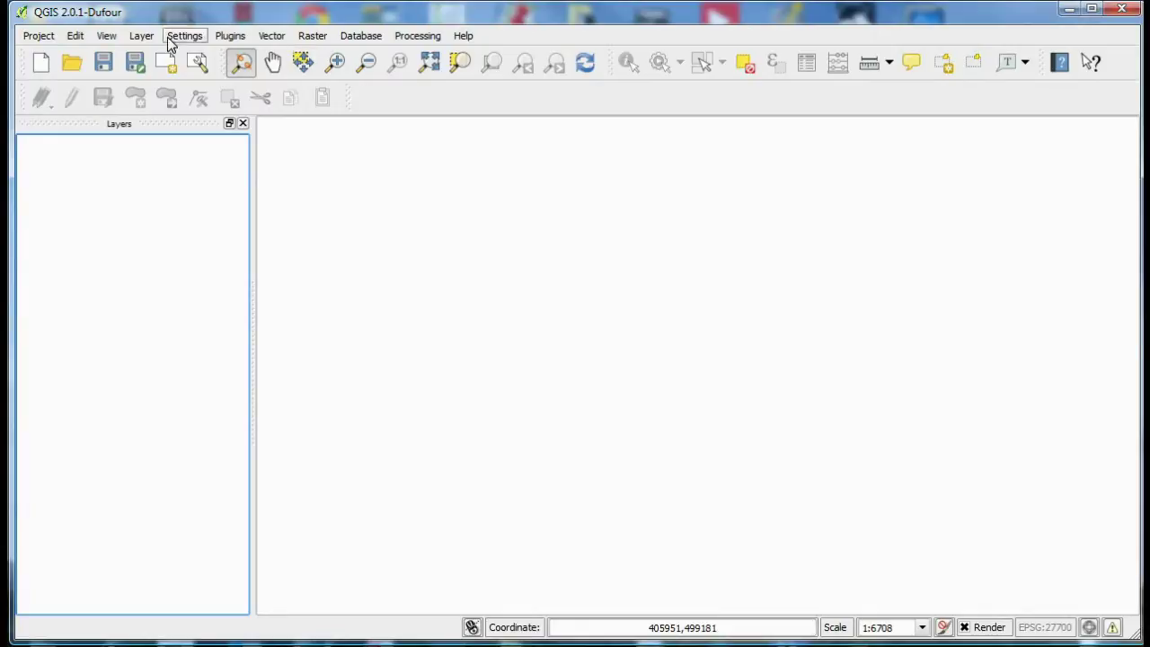
{"action": "left_click", "coordinate": [106, 36]}
{"action": "mouse_move", "coordinate": [212, 392]}
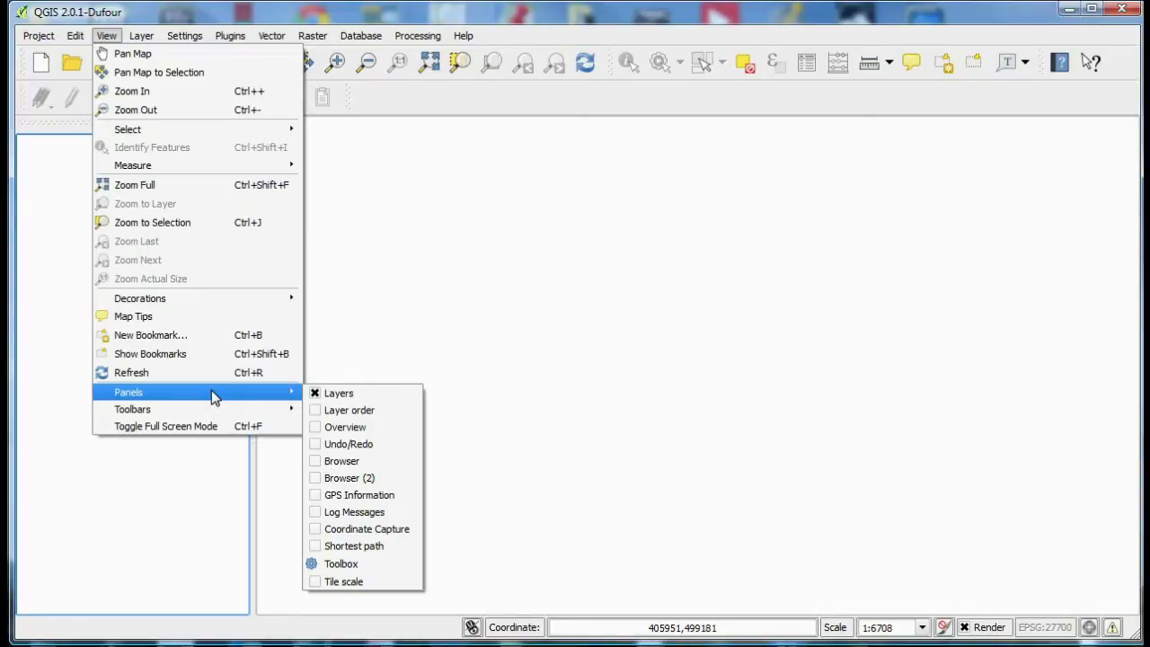
{"action": "mouse_move", "coordinate": [206, 415]}
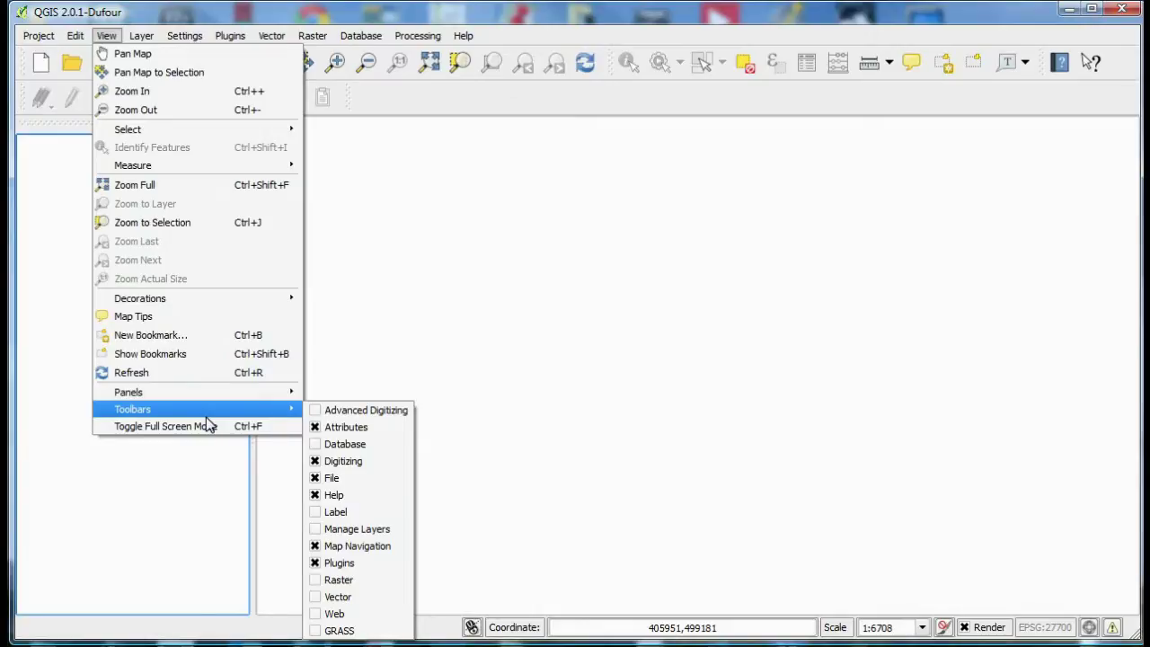
{"action": "left_click", "coordinate": [573, 99]}
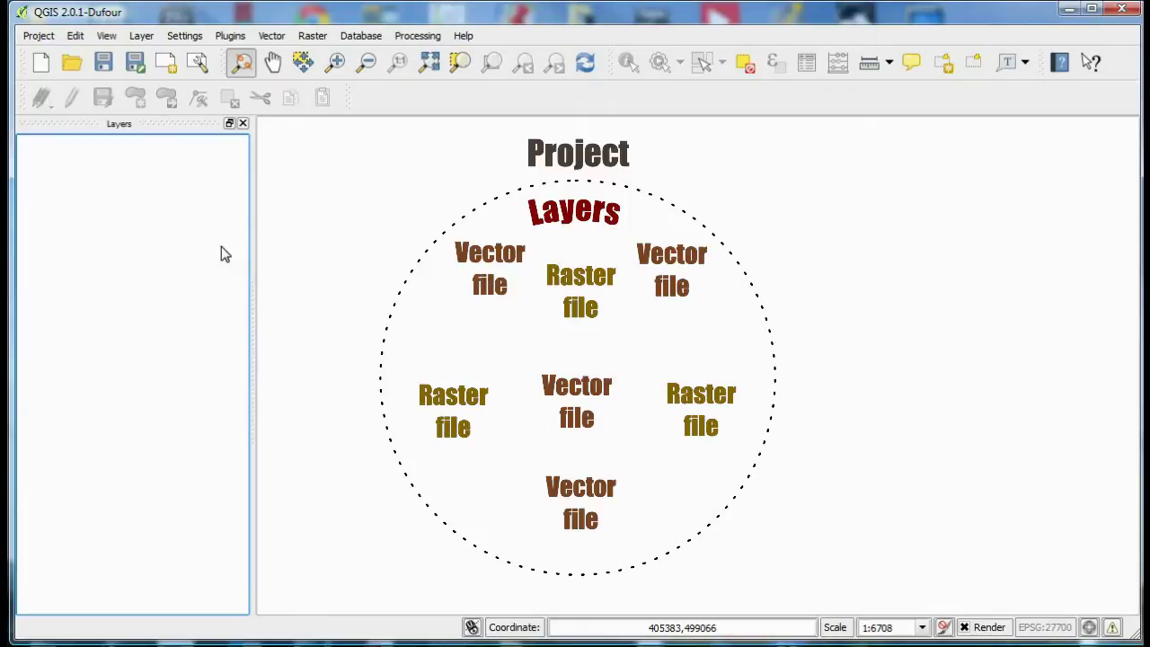
- Reopen the recently used tutorial project
{"action": "left_click", "coordinate": [36, 40]}
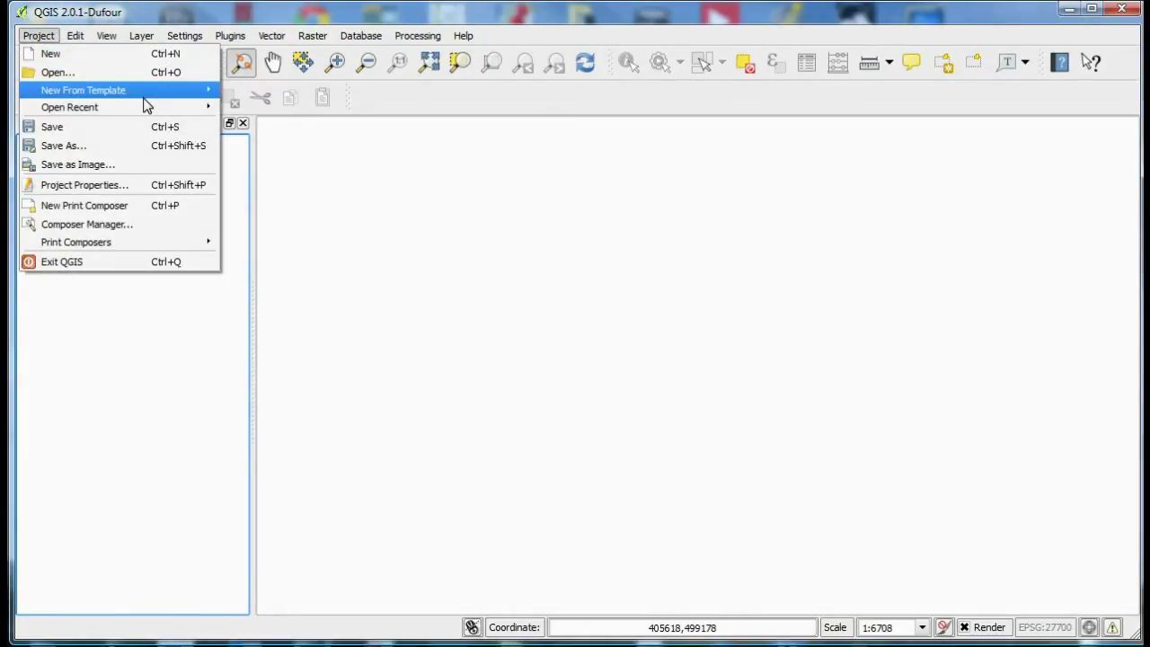
{"action": "mouse_move", "coordinate": [153, 108]}
{"action": "left_click", "coordinate": [264, 110]}
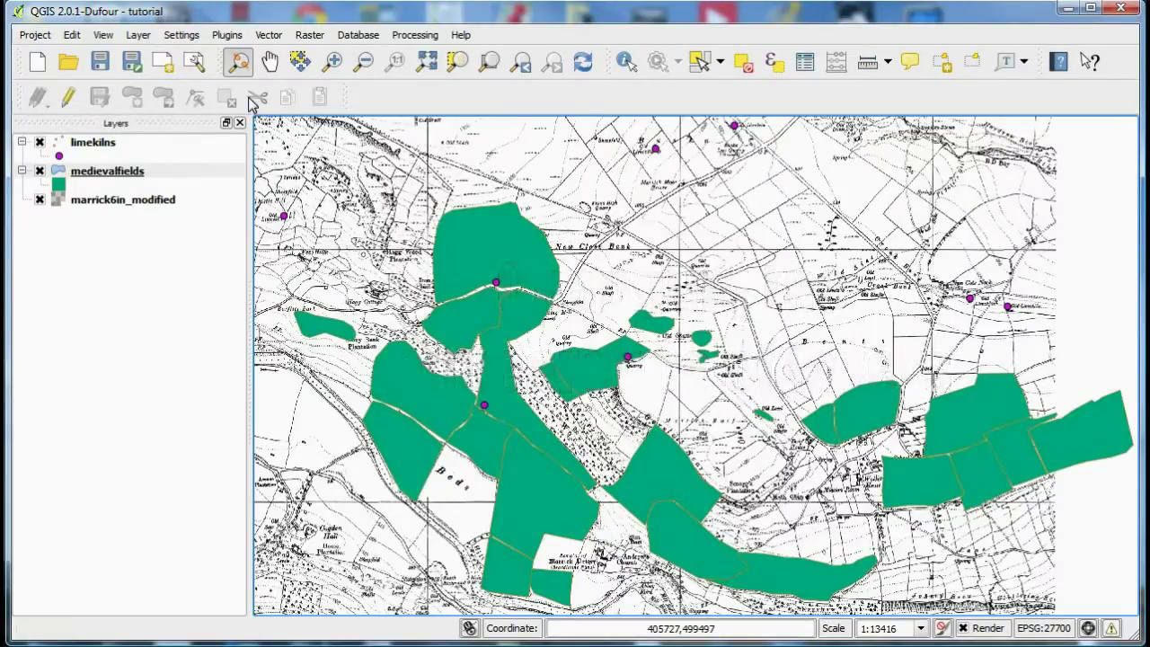
- Toggle the medievalfields layer off and on, then open marrick6in_modified's layer properties
{"action": "left_click", "coordinate": [40, 172]}
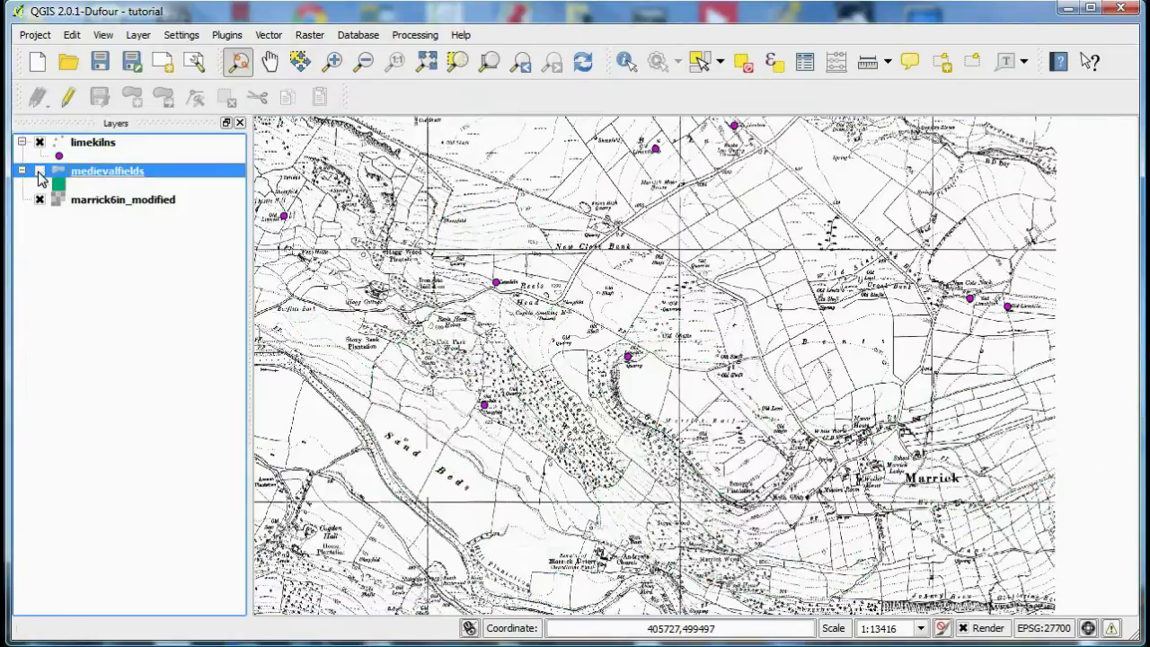
{"action": "left_click", "coordinate": [39, 172]}
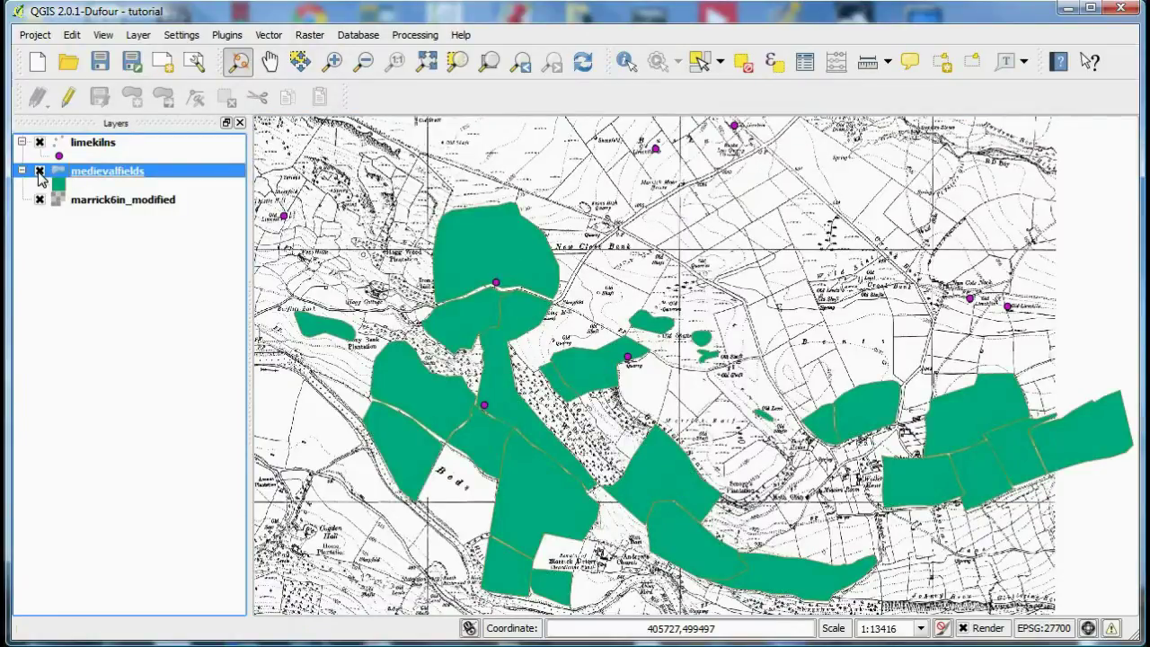
{"action": "left_click", "coordinate": [143, 206]}
{"action": "right_click", "coordinate": [144, 205]}
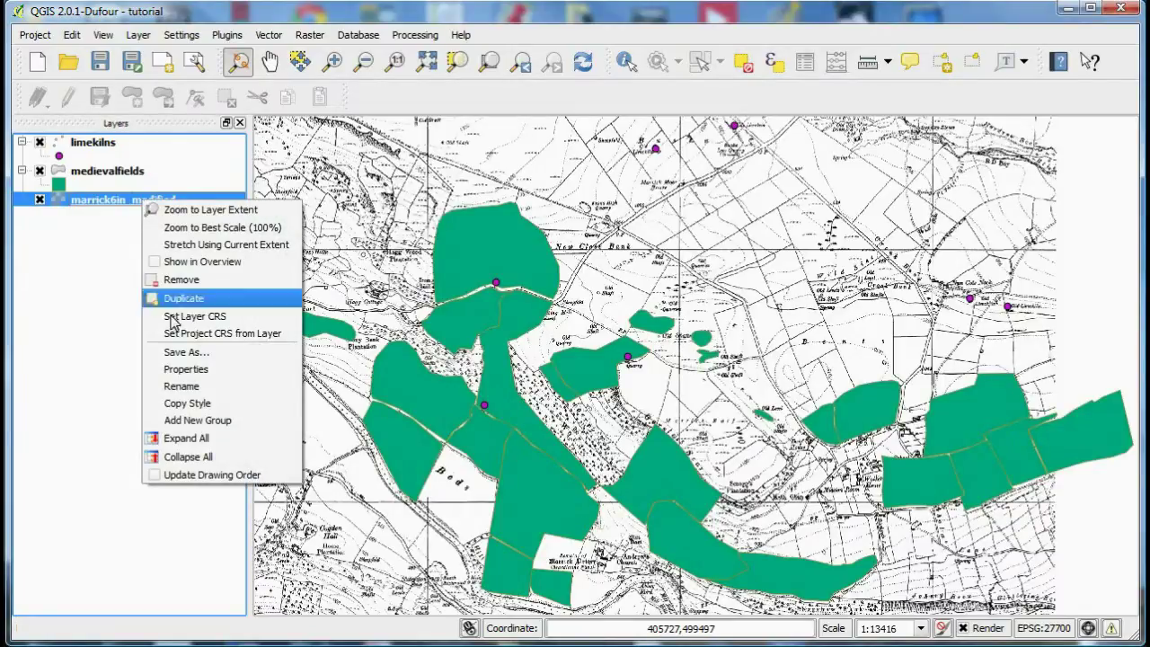
{"action": "left_click", "coordinate": [206, 374]}
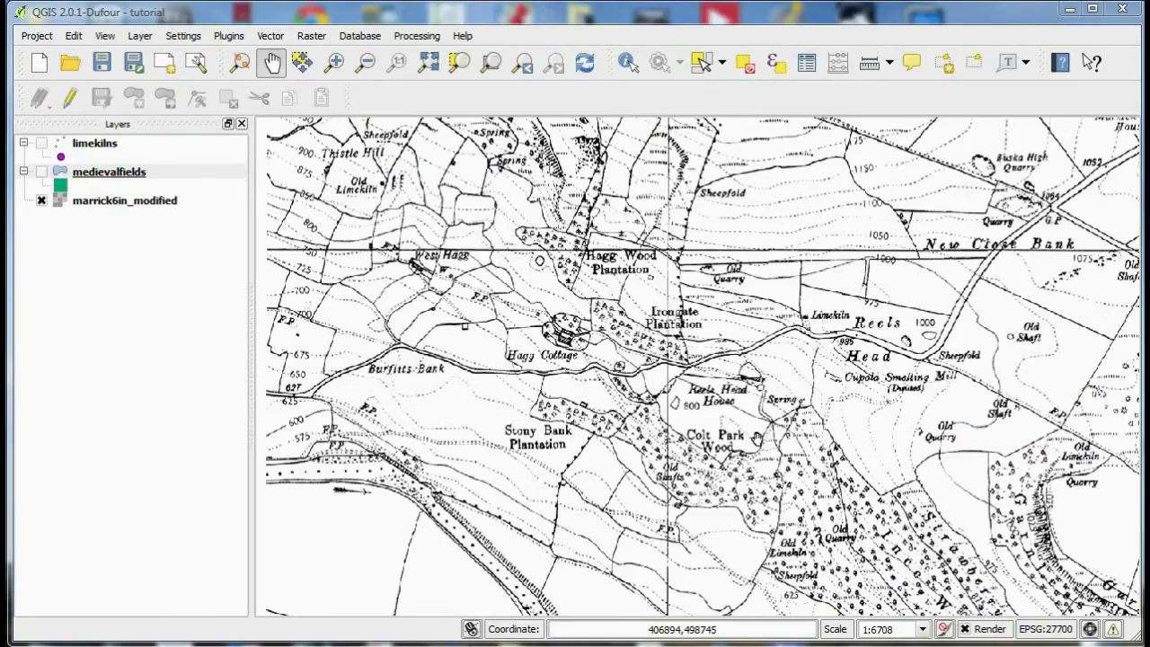
- Confirm marrick6in_modified's CRS is OSGB 1936 / British National Grid (EPSG:27700)
{"action": "left_click", "coordinate": [103, 201]}
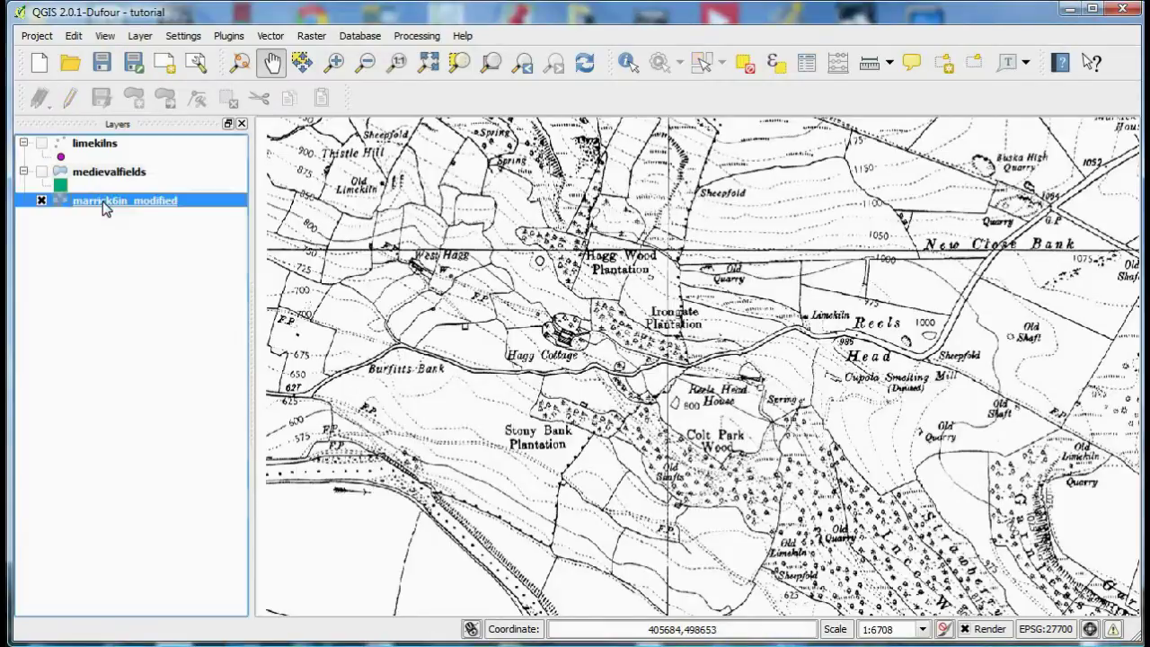
{"action": "right_click", "coordinate": [103, 201]}
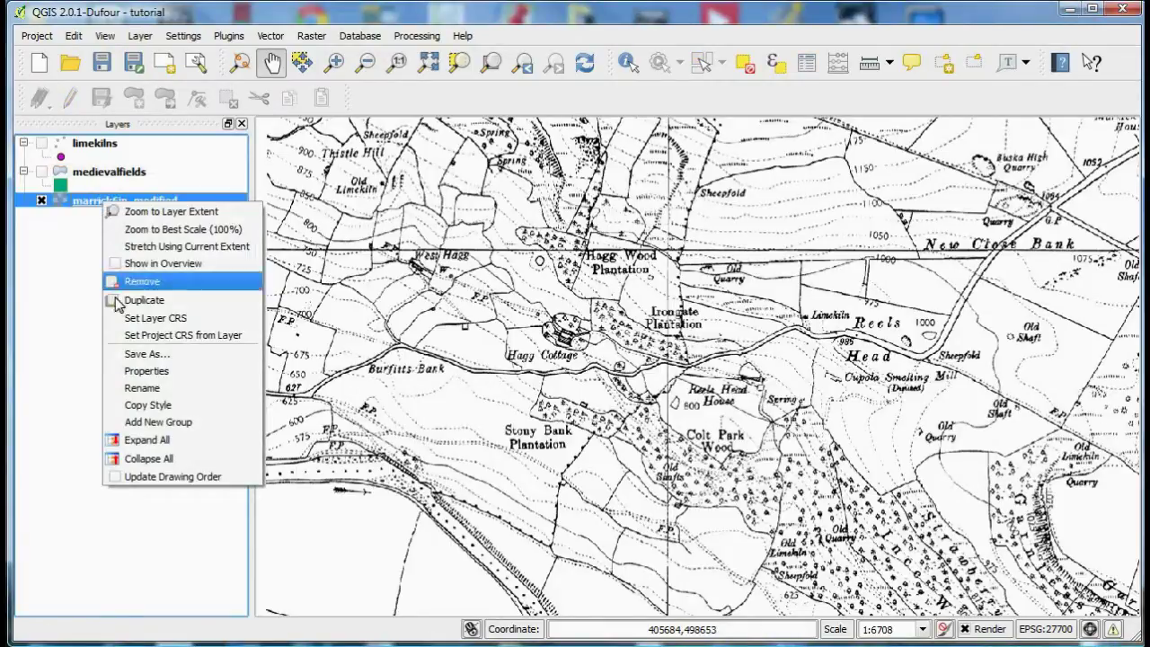
{"action": "left_click", "coordinate": [167, 371]}
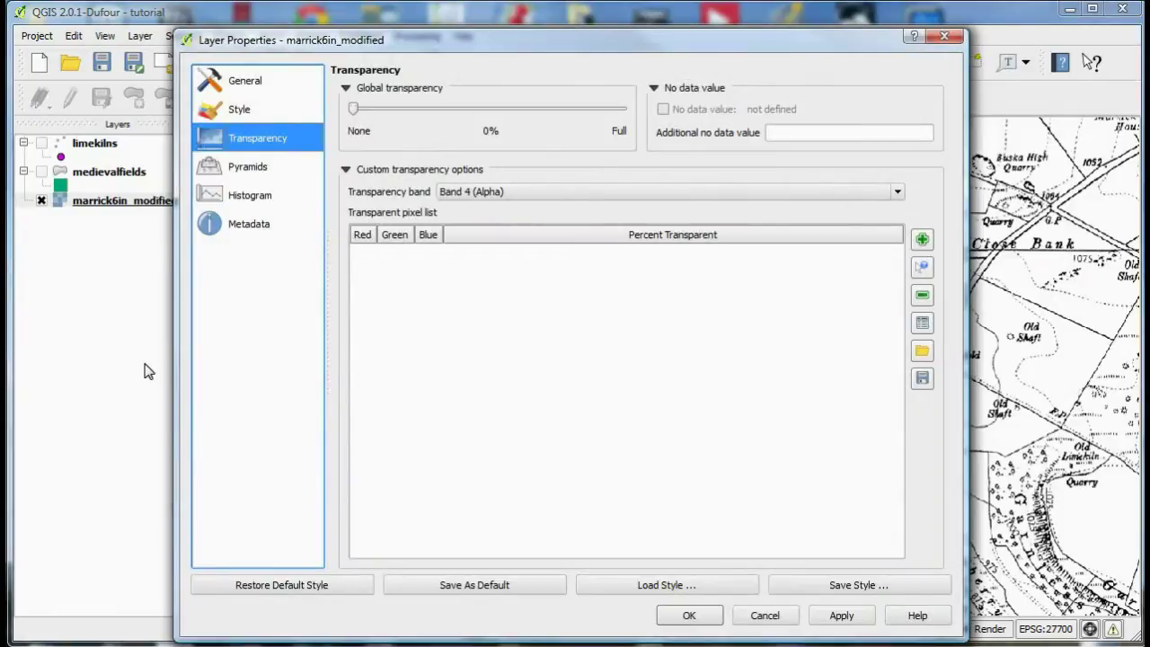
{"action": "left_click", "coordinate": [235, 87]}
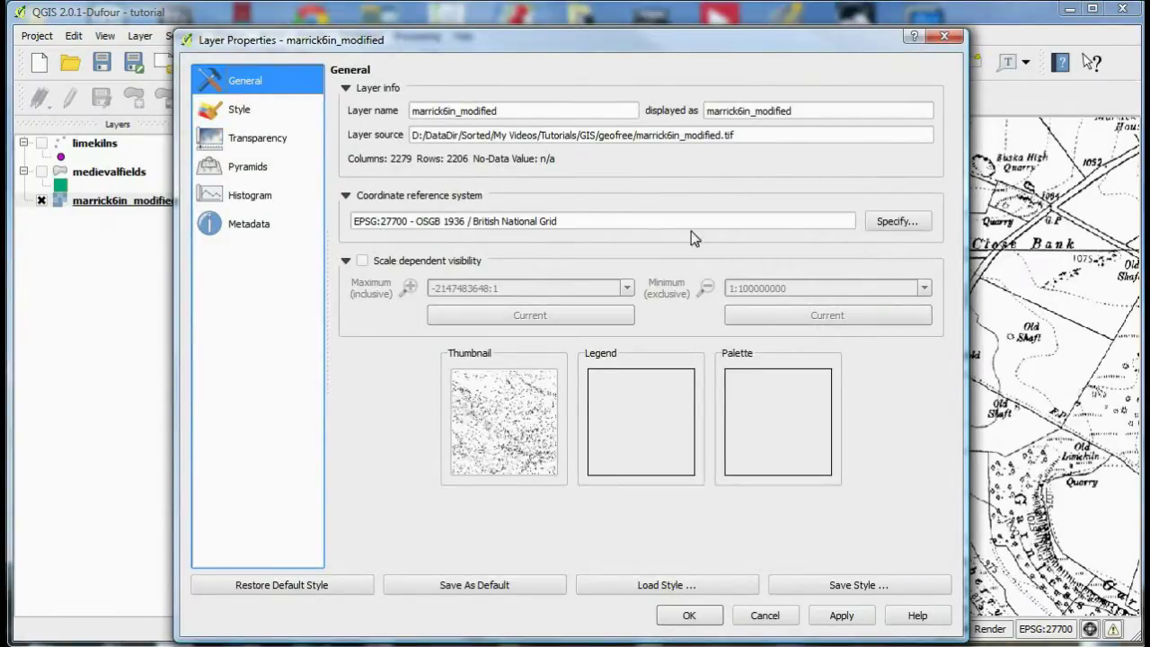
{"action": "left_click", "coordinate": [903, 225]}
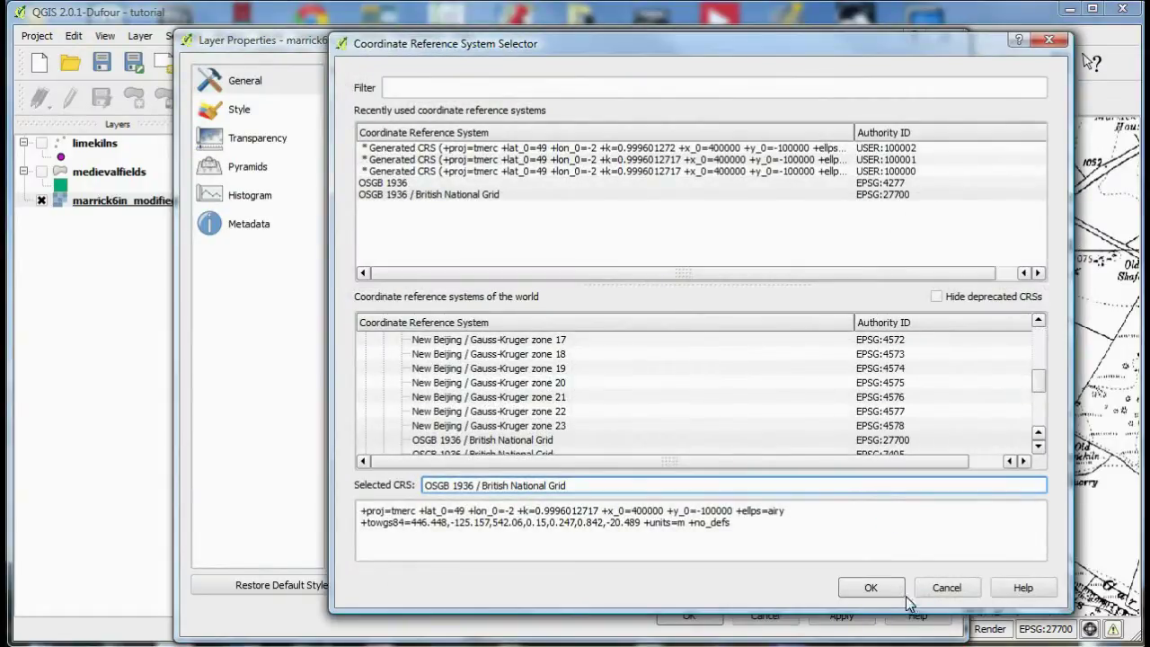
{"action": "left_click", "coordinate": [882, 593]}
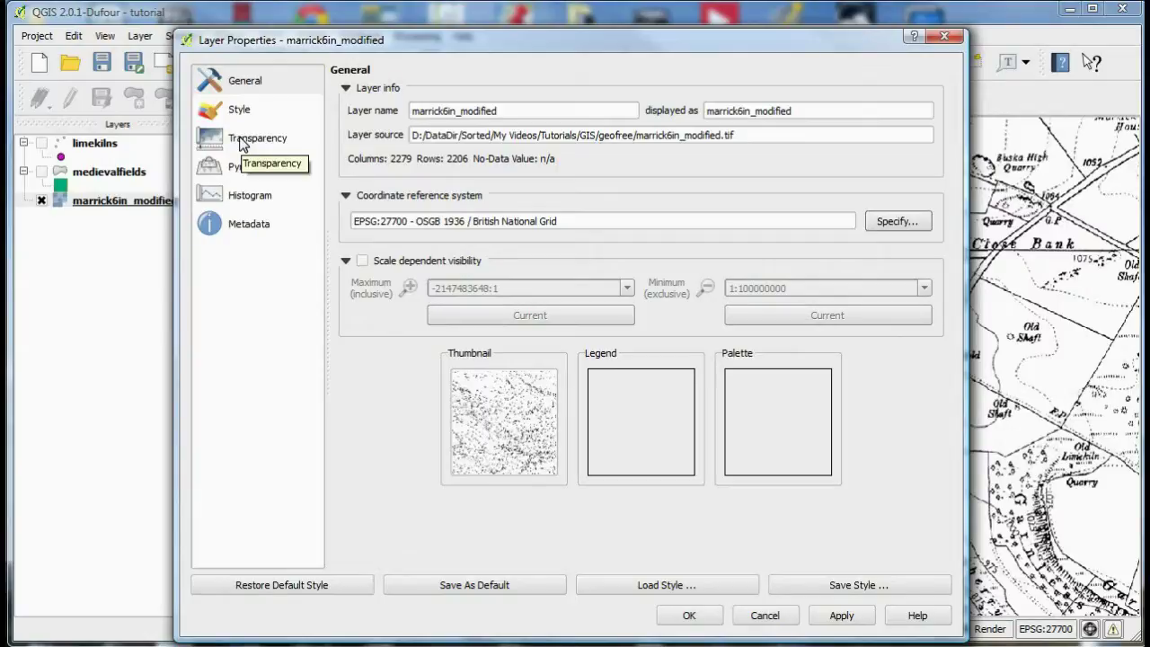
- Review the raster's transparency settings, close its properties, and show the medievalfields polygons
{"action": "left_click", "coordinate": [242, 144]}
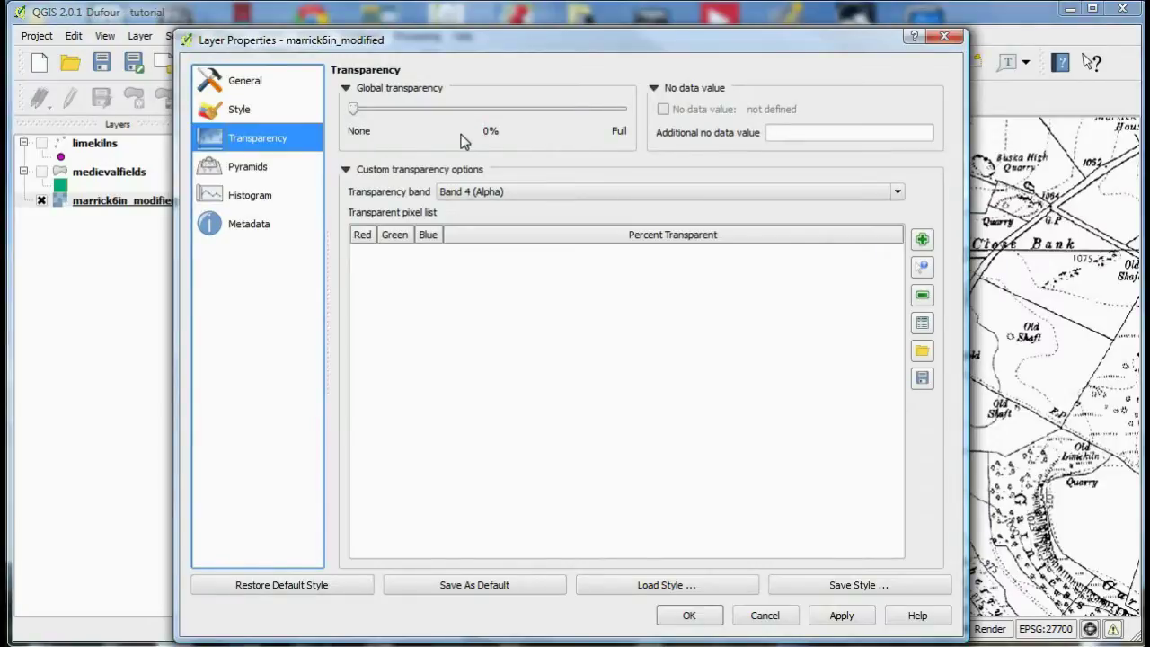
{"action": "left_click", "coordinate": [945, 38]}
{"action": "left_click", "coordinate": [42, 172]}
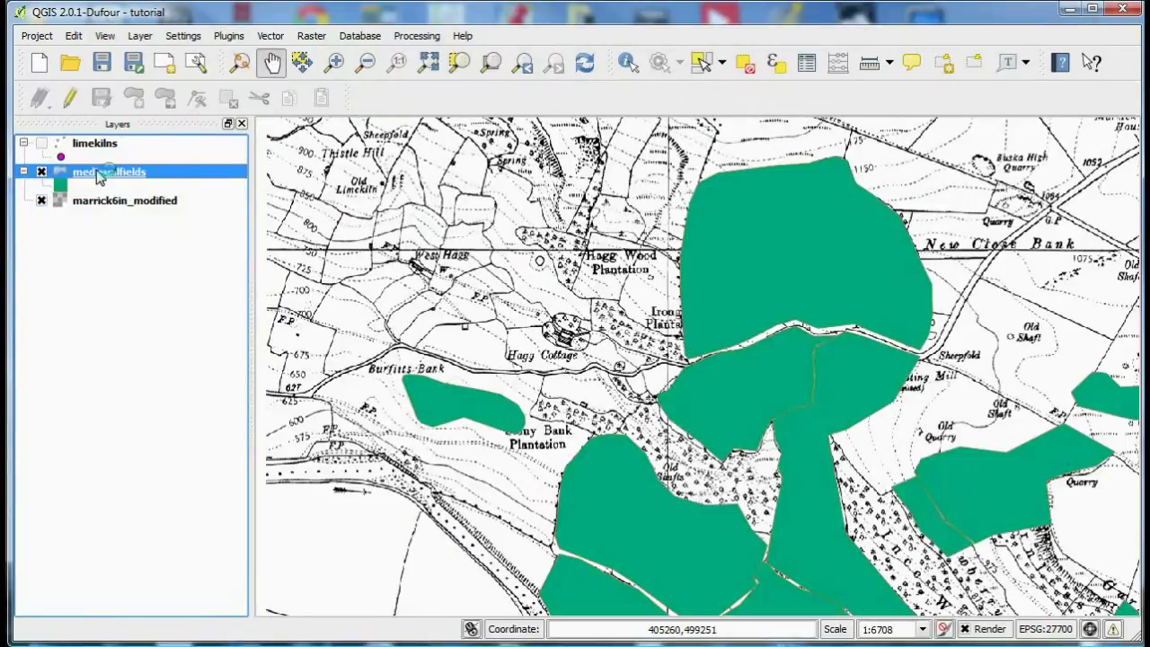
{"action": "right_click", "coordinate": [101, 176]}
- Apply the saved 'wine' green dotted fill style to the medievalfields polygons
{"action": "left_click", "coordinate": [156, 401]}
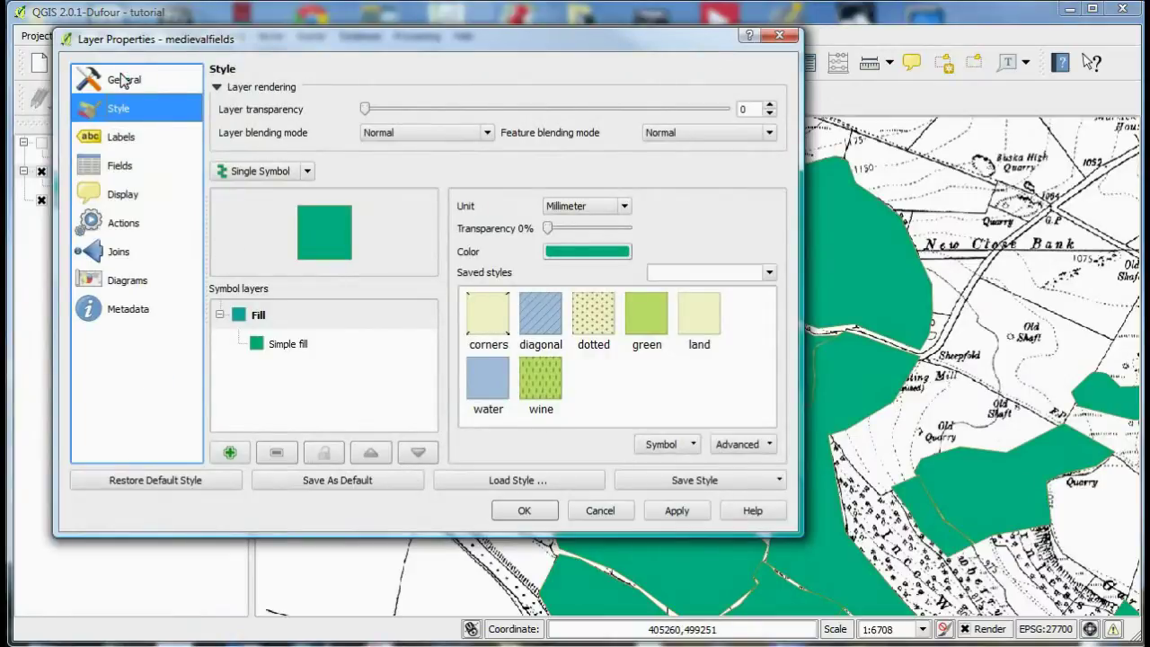
{"action": "left_click", "coordinate": [124, 80]}
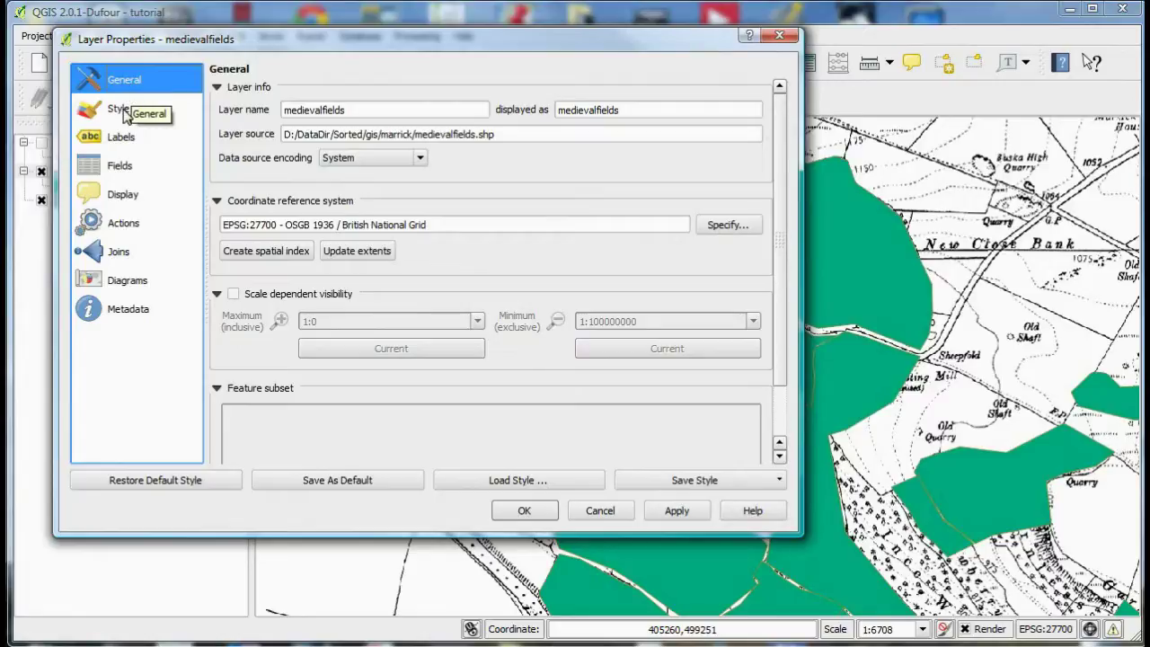
{"action": "left_click", "coordinate": [125, 111]}
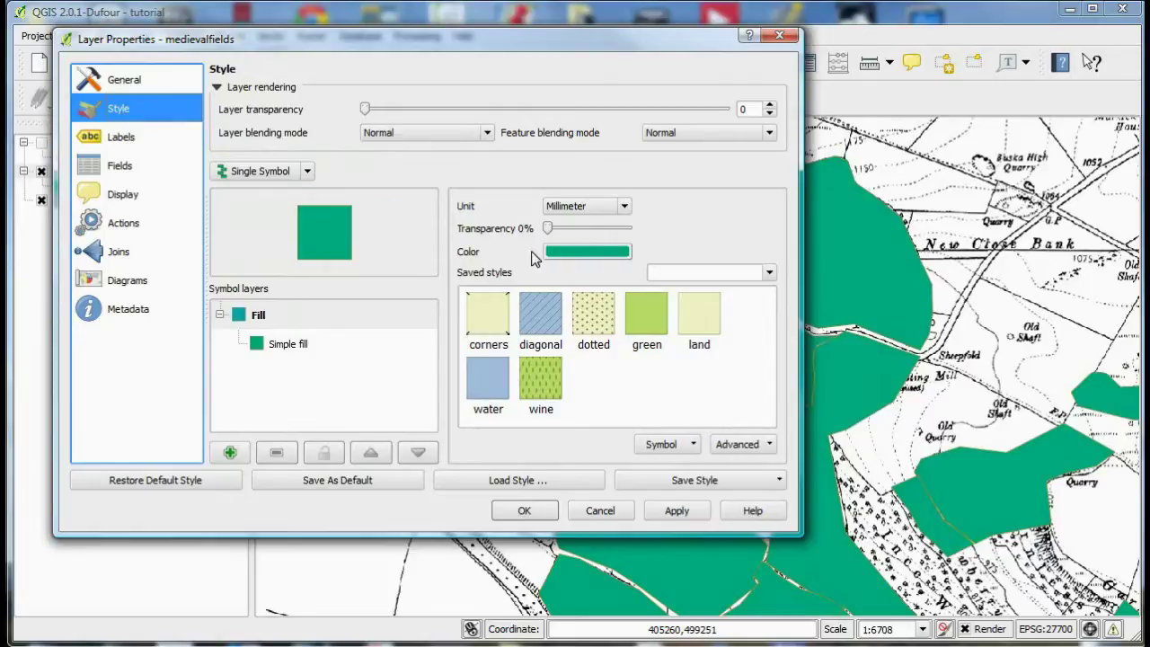
{"action": "left_click", "coordinate": [596, 320]}
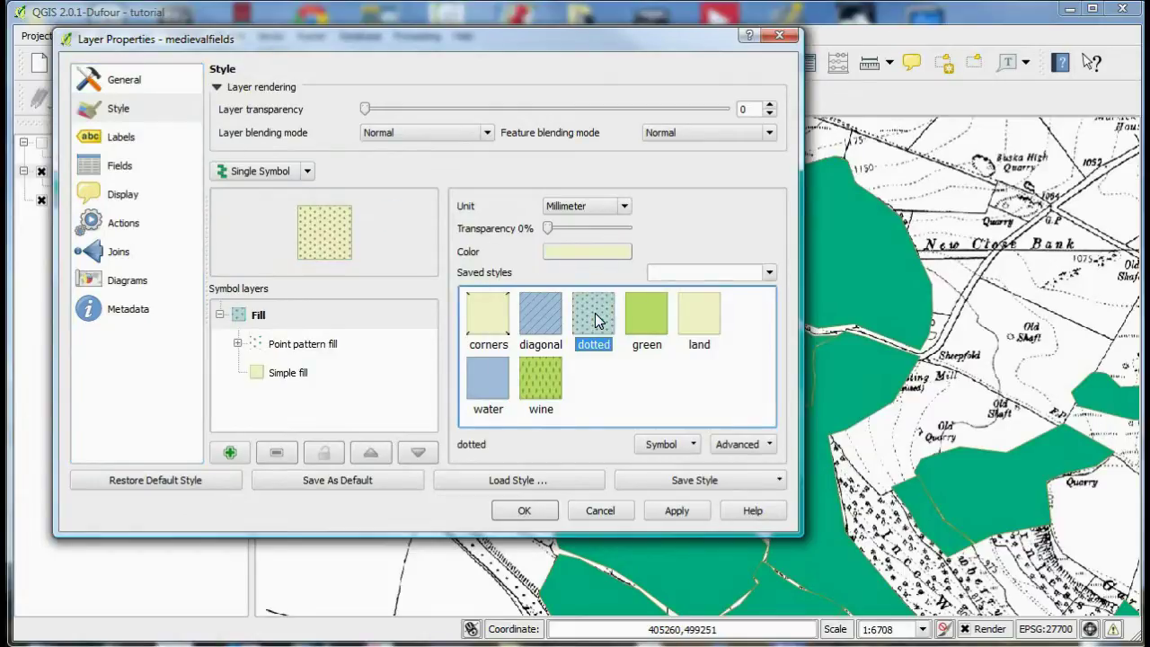
{"action": "left_click", "coordinate": [542, 376]}
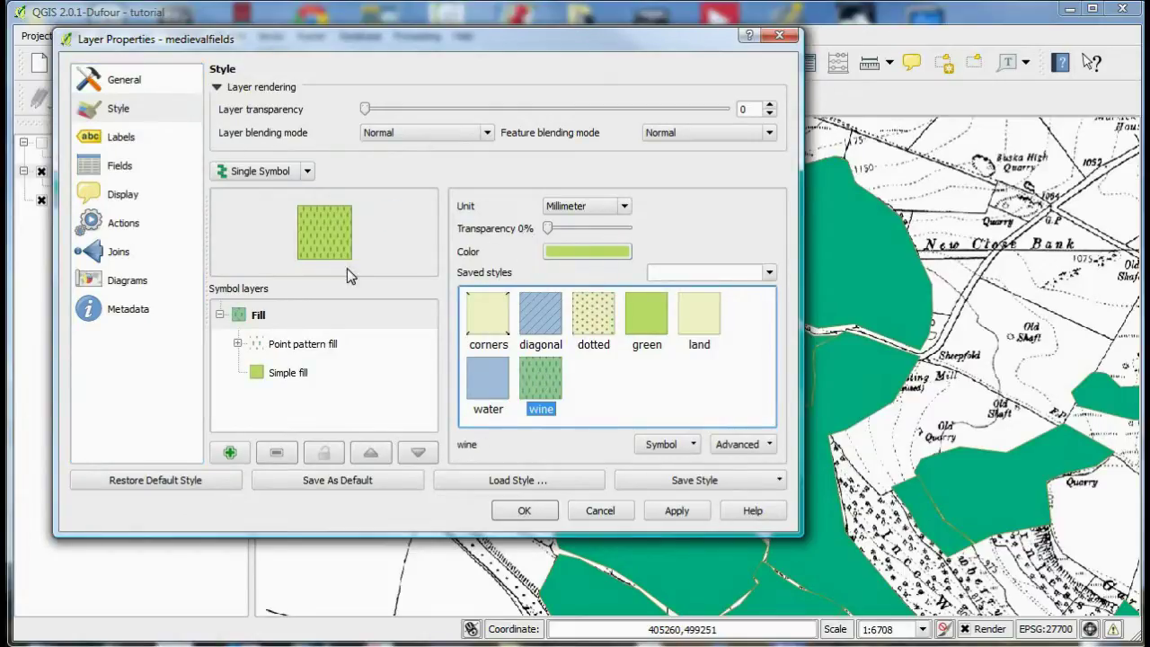
{"action": "left_click", "coordinate": [687, 516]}
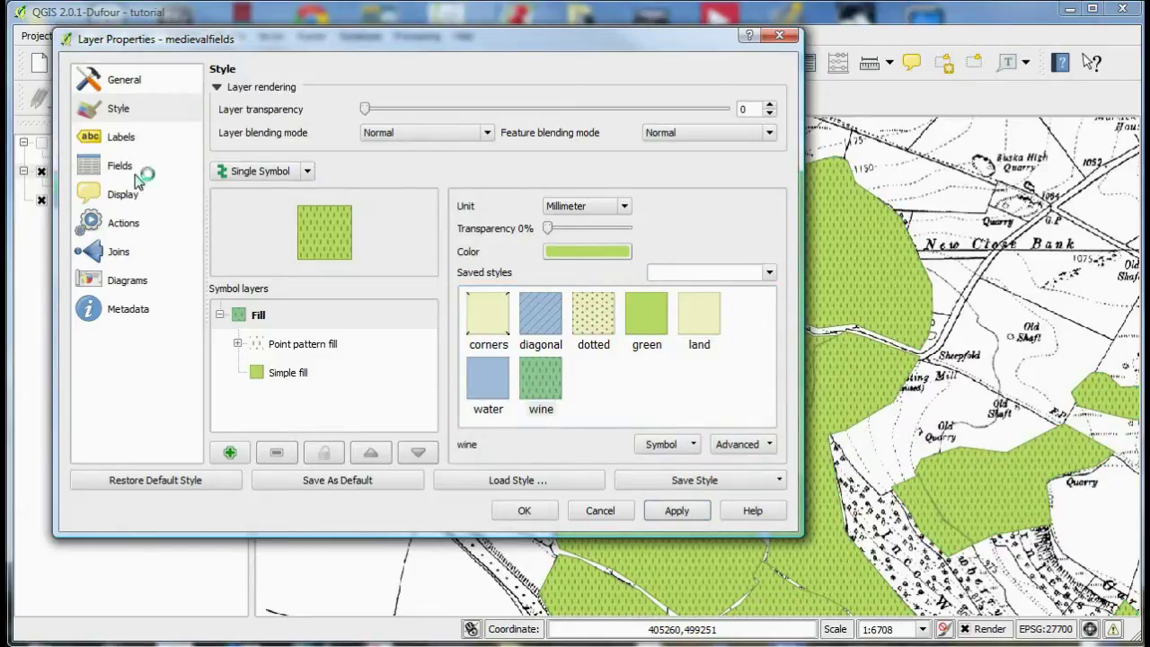
- Label the medievalfields polygons with their fieldname attribute
{"action": "left_click", "coordinate": [120, 140]}
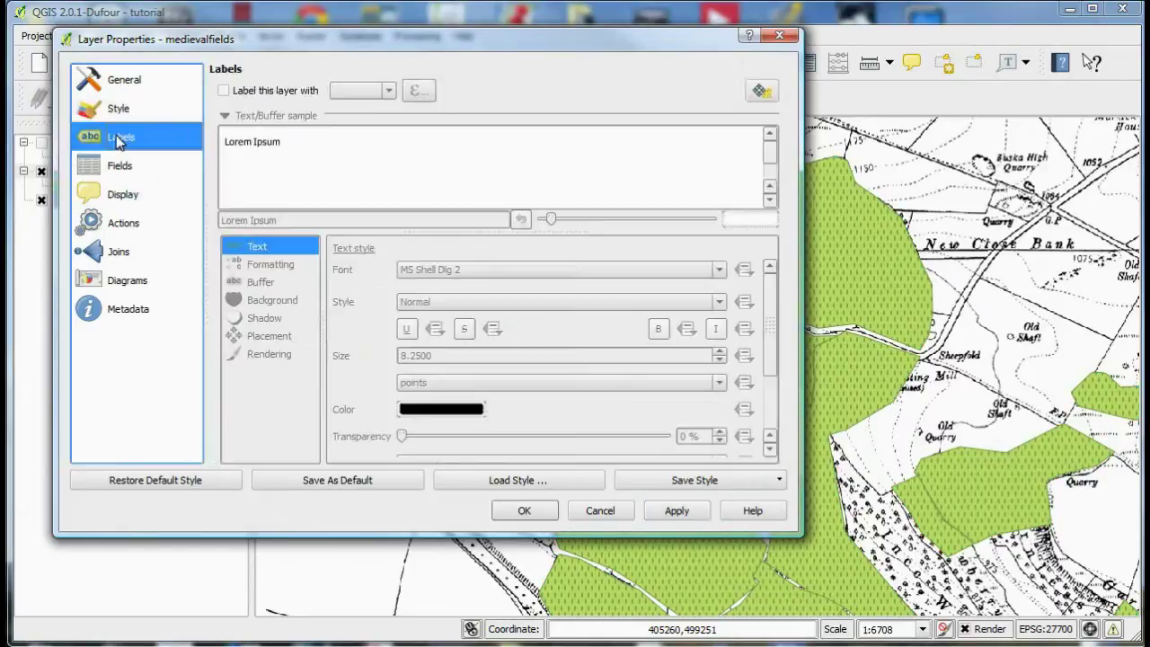
{"action": "left_click", "coordinate": [223, 91]}
{"action": "left_click", "coordinate": [389, 90]}
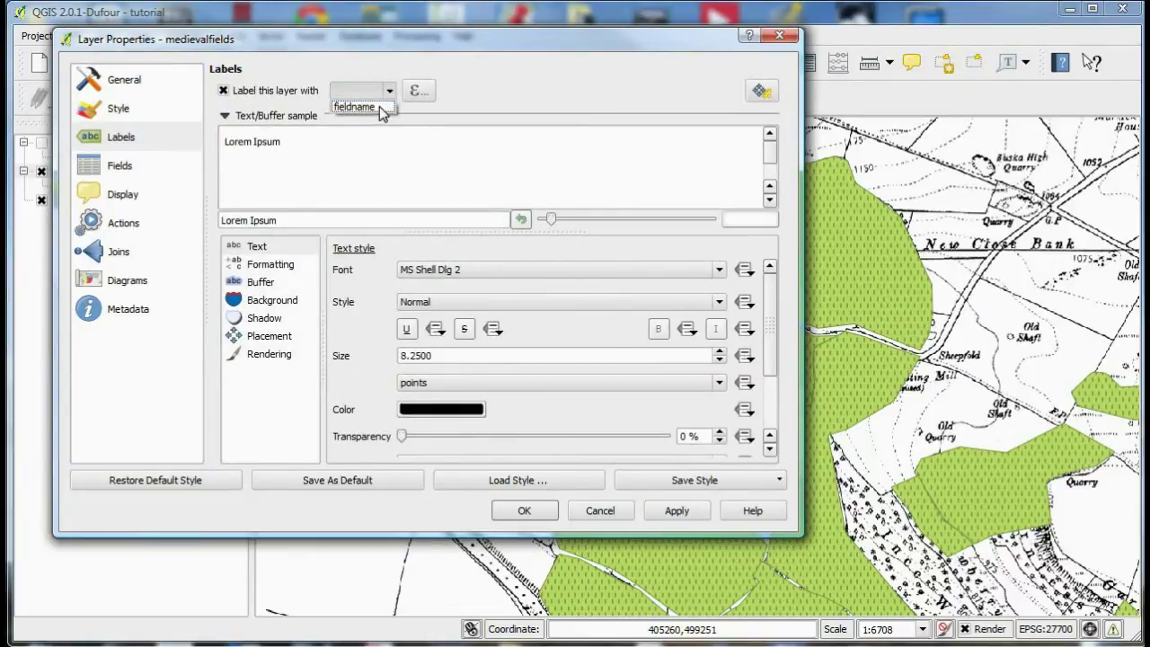
{"action": "left_click", "coordinate": [368, 107]}
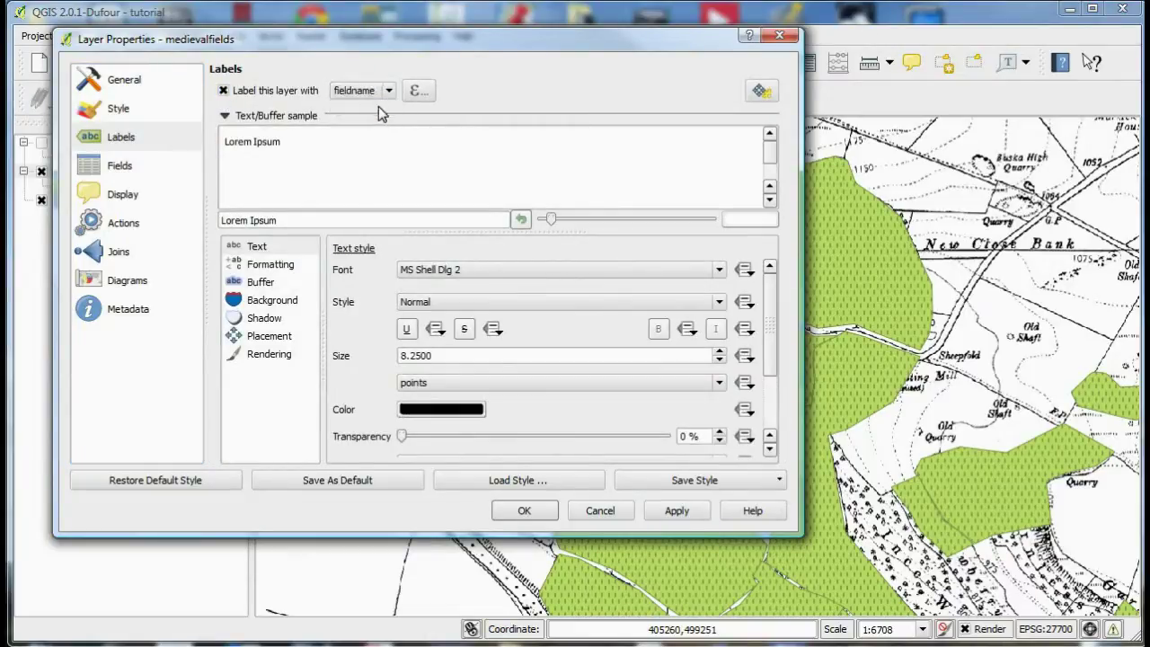
{"action": "left_click", "coordinate": [672, 512]}
- Close the layer properties, switch on limekilns, and hide medievalfields
{"action": "left_click", "coordinate": [525, 511]}
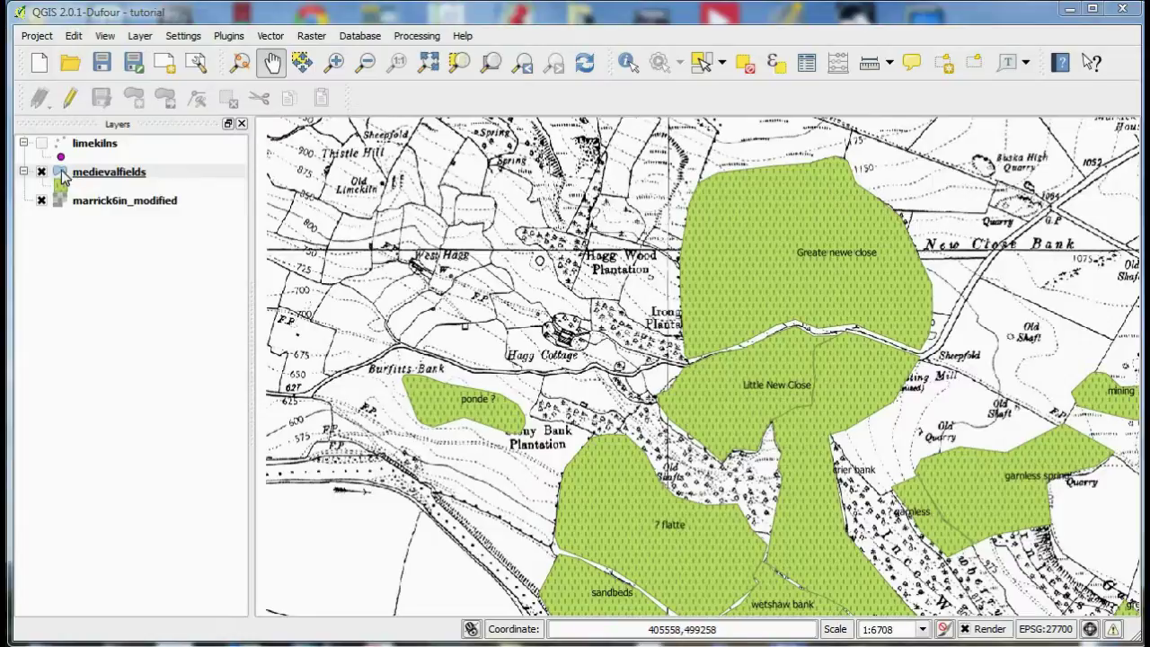
{"action": "left_click", "coordinate": [41, 144]}
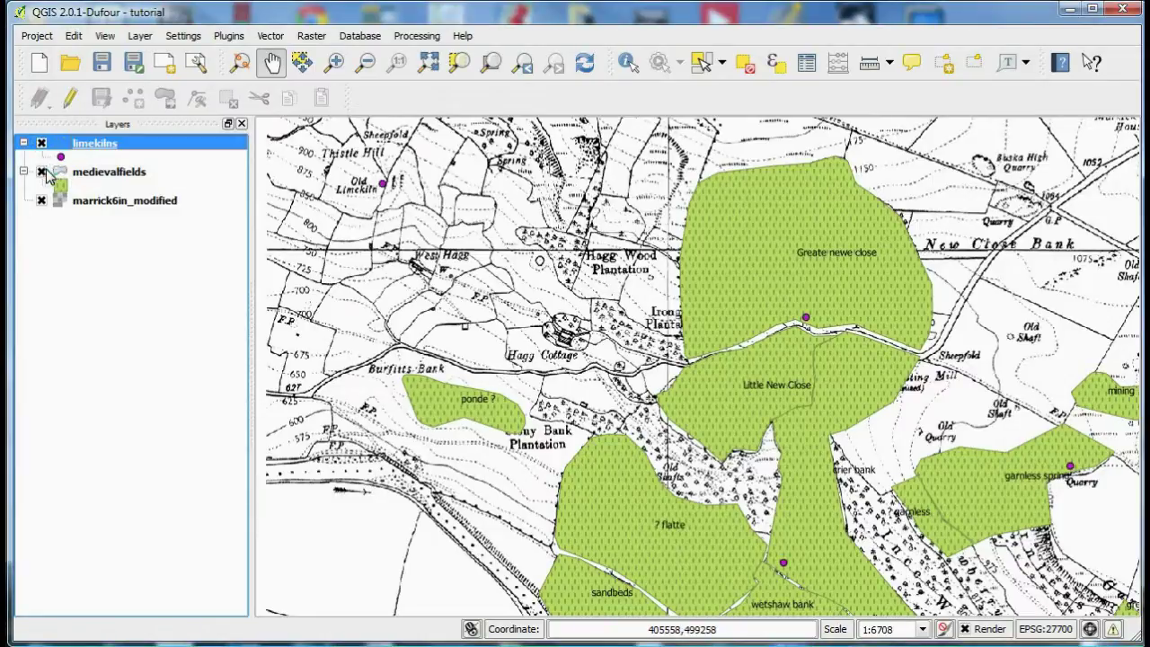
{"action": "left_click", "coordinate": [42, 172]}
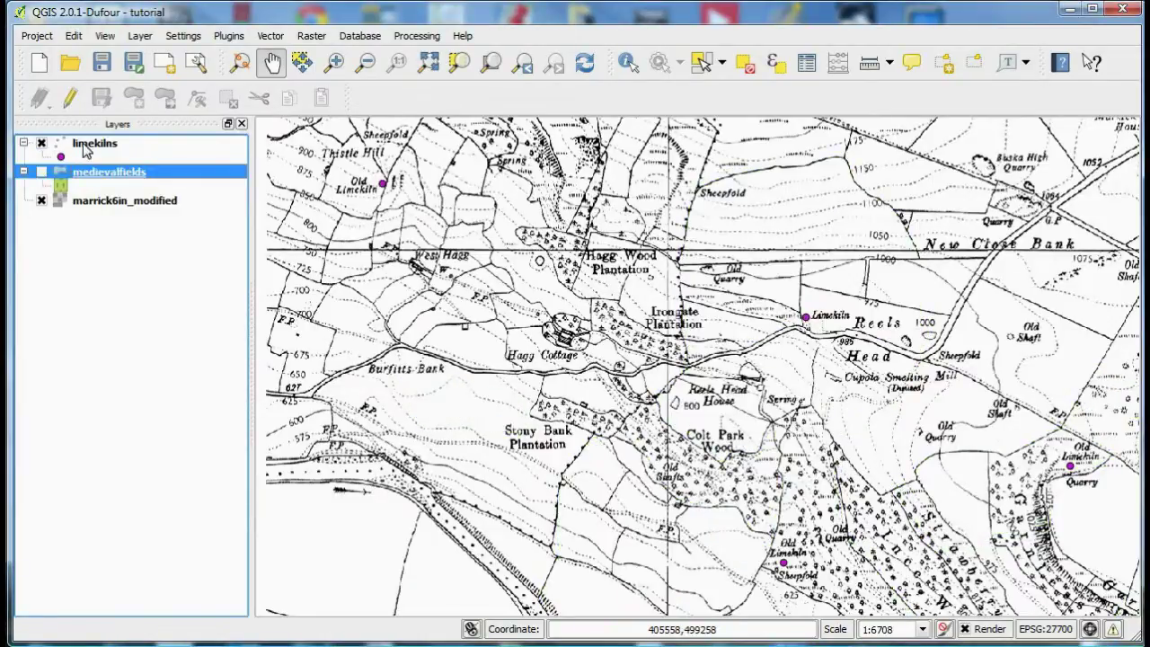
- Set limekilns to a Categorized style on the 'lime kiln' column and classify its values
{"action": "right_click", "coordinate": [82, 144]}
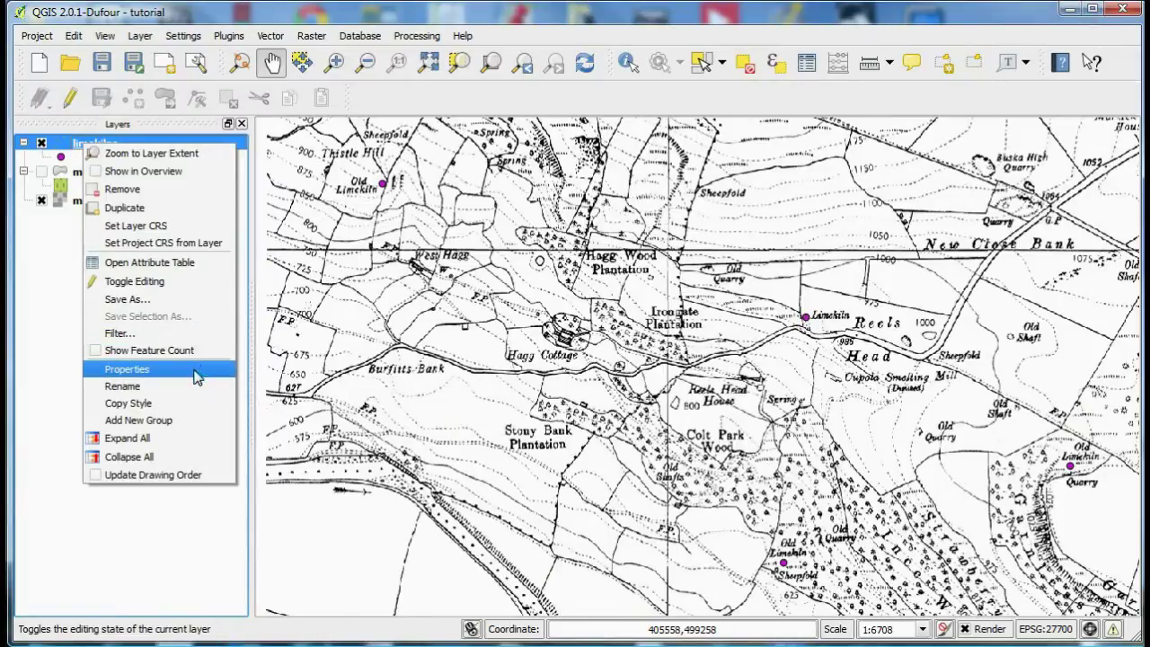
{"action": "left_click", "coordinate": [194, 369]}
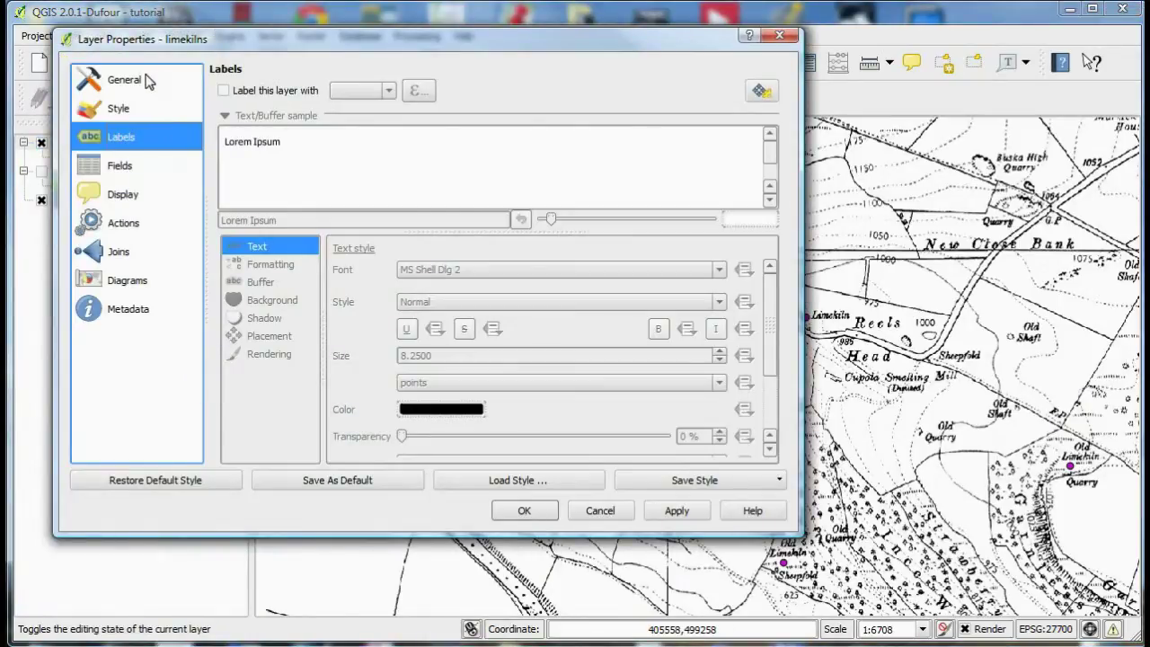
{"action": "left_click", "coordinate": [147, 81]}
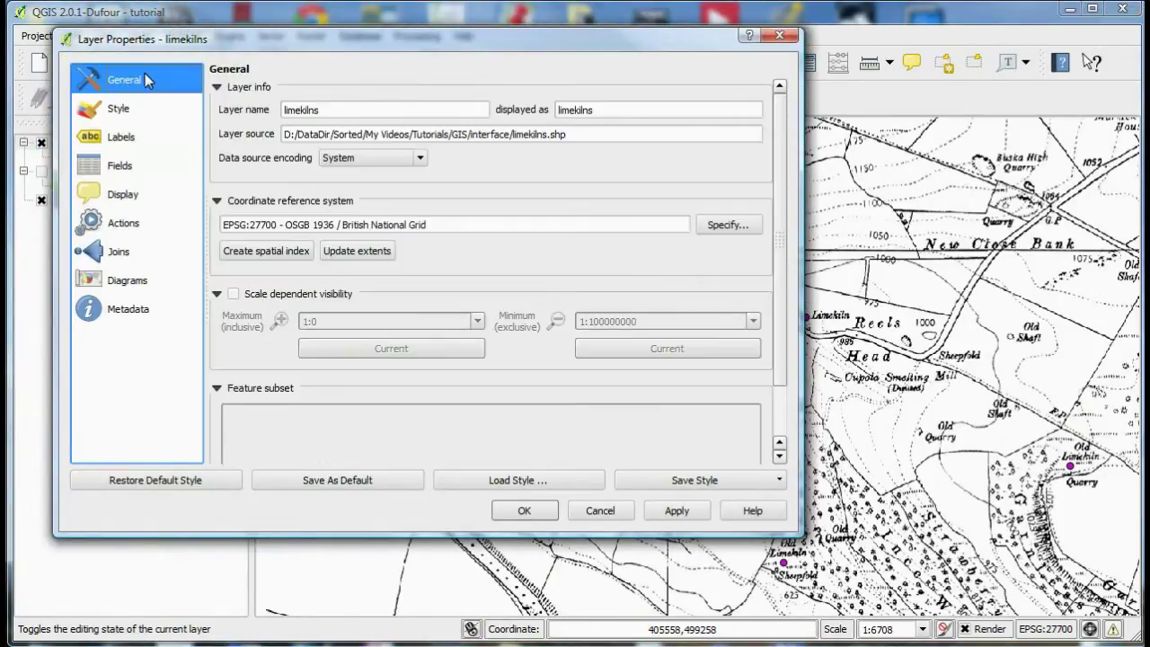
{"action": "left_click", "coordinate": [115, 111]}
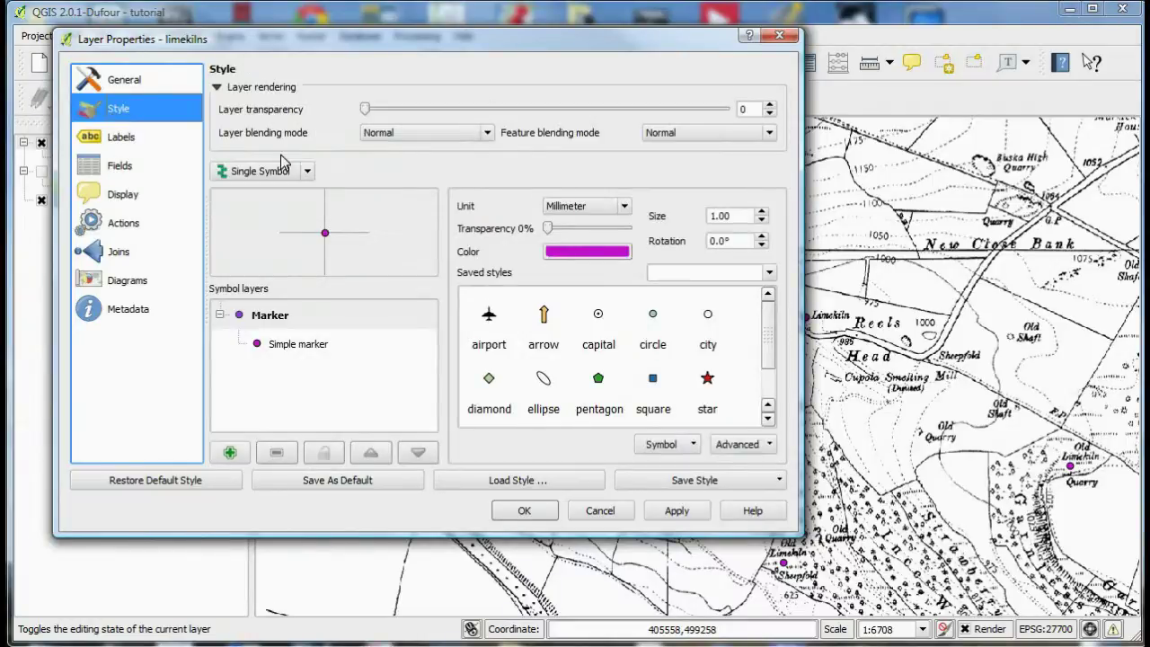
{"action": "left_click", "coordinate": [309, 172]}
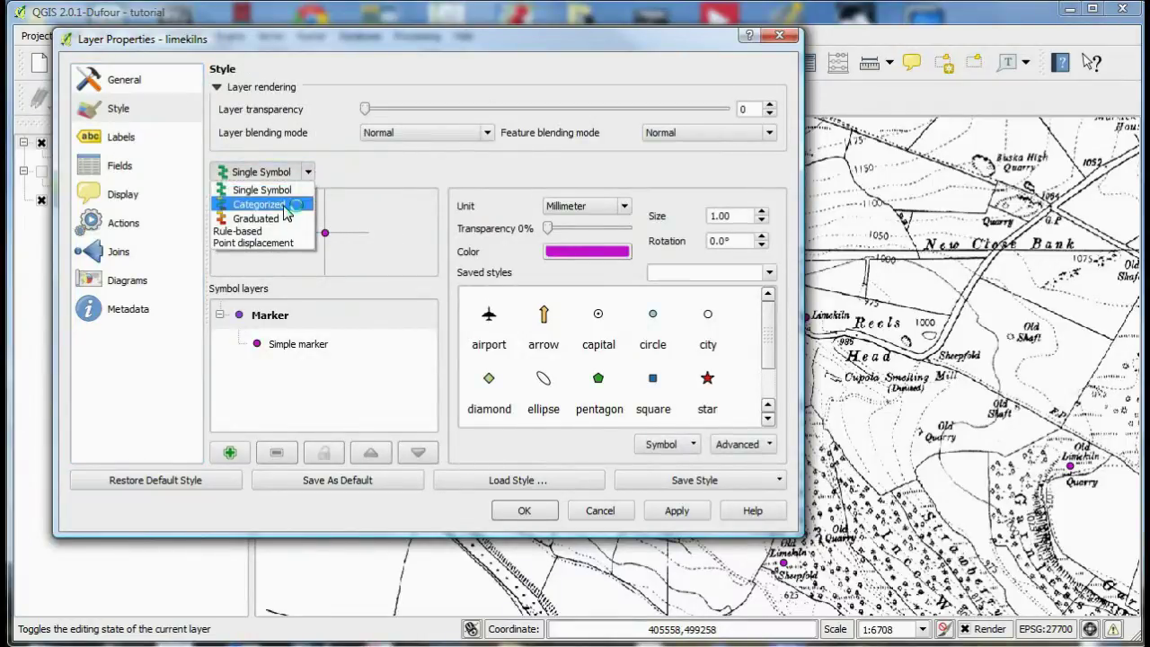
{"action": "left_click", "coordinate": [298, 205]}
{"action": "left_click", "coordinate": [510, 196]}
{"action": "left_click", "coordinate": [292, 223]}
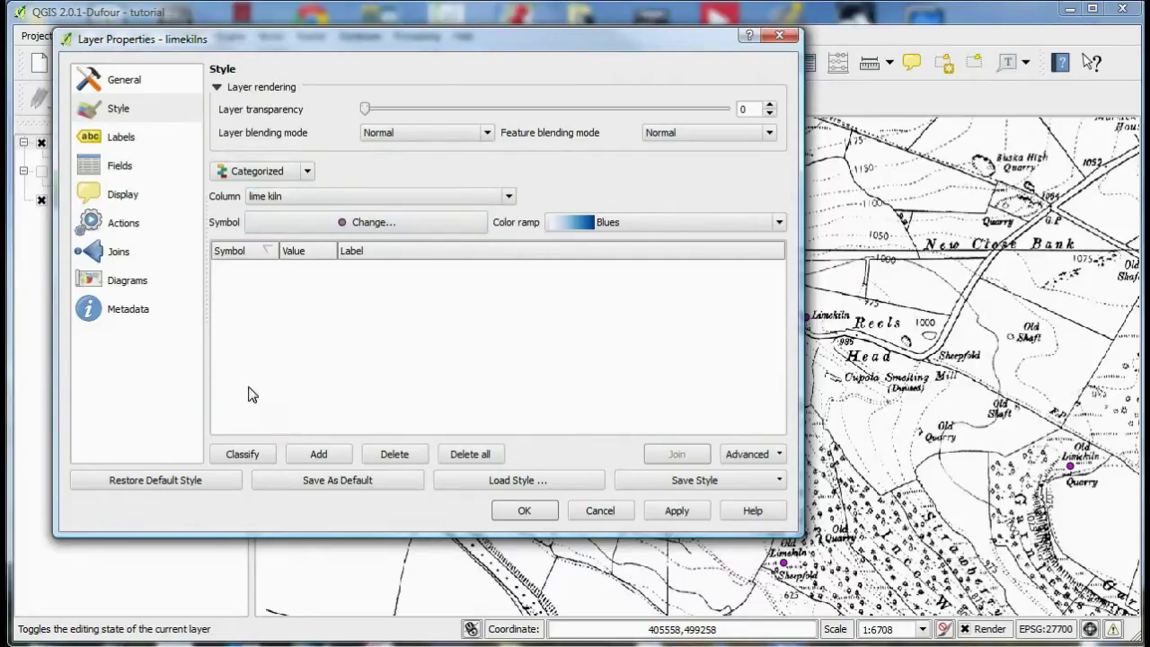
{"action": "left_click", "coordinate": [243, 454]}
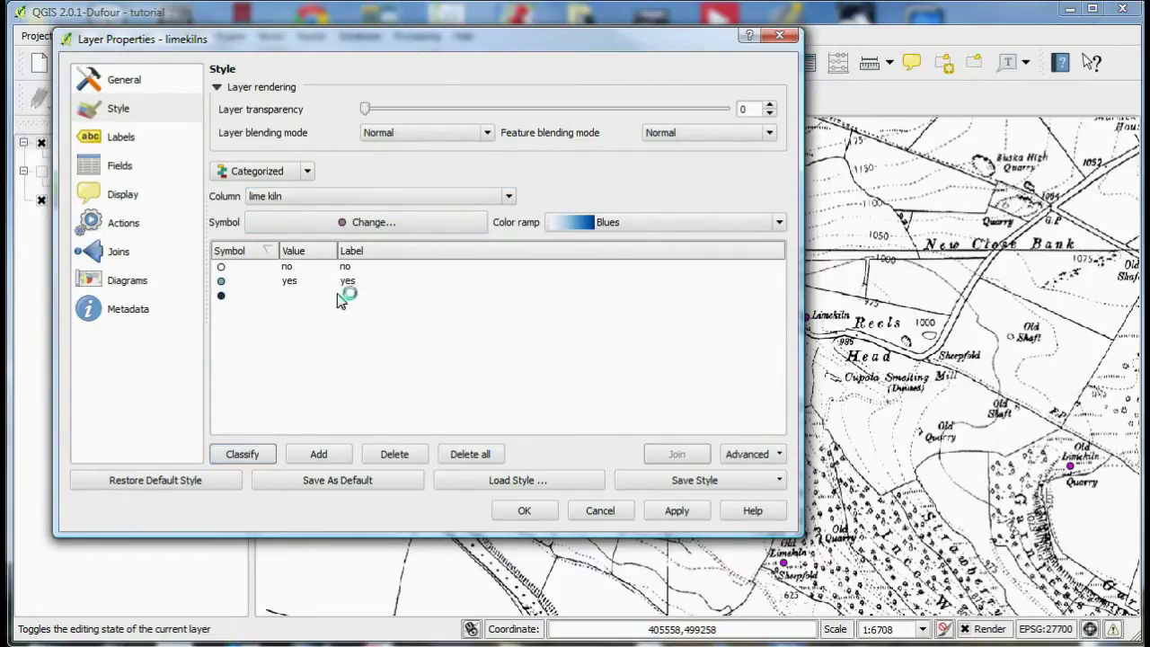
- Make the 'no' category a green pentagon of size 4 and apply the categorized symbols
{"action": "double_click", "coordinate": [216, 269]}
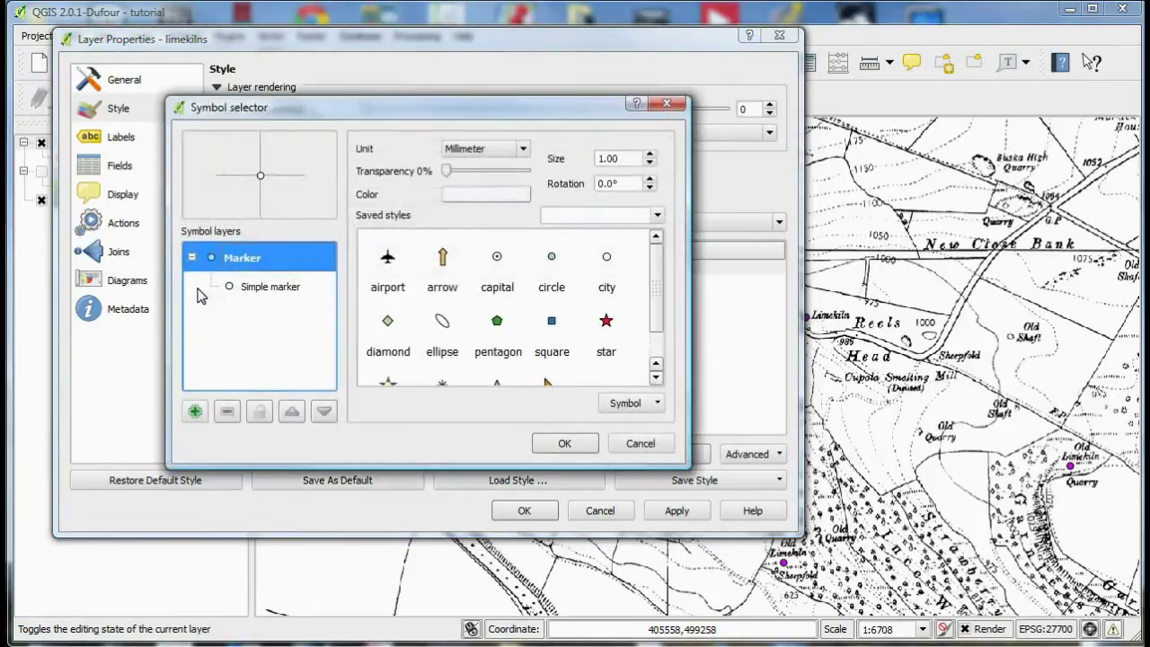
{"action": "left_click", "coordinate": [497, 322]}
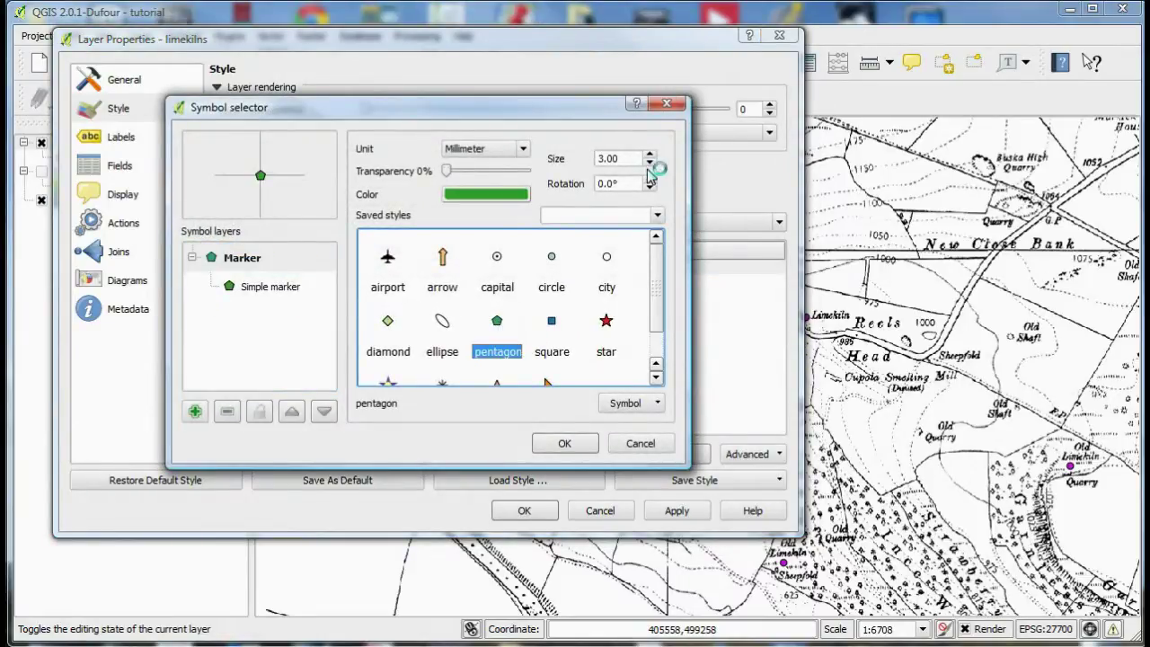
{"action": "left_click", "coordinate": [650, 155]}
{"action": "left_click", "coordinate": [650, 158]}
{"action": "left_click", "coordinate": [564, 443]}
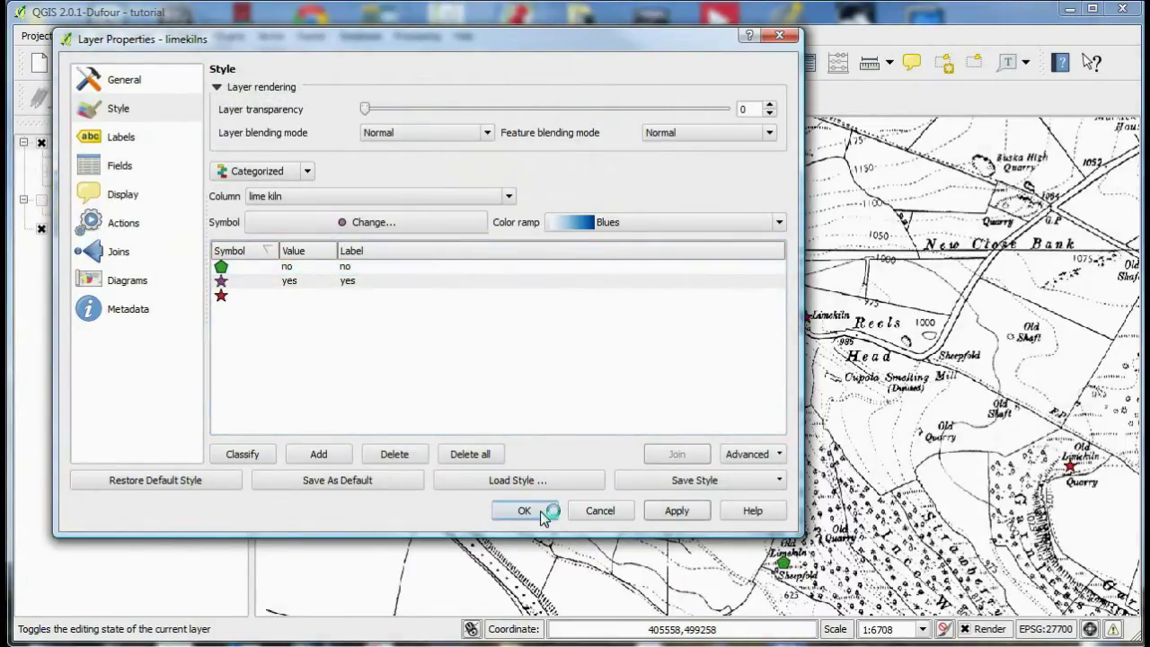
{"action": "left_click", "coordinate": [539, 510]}
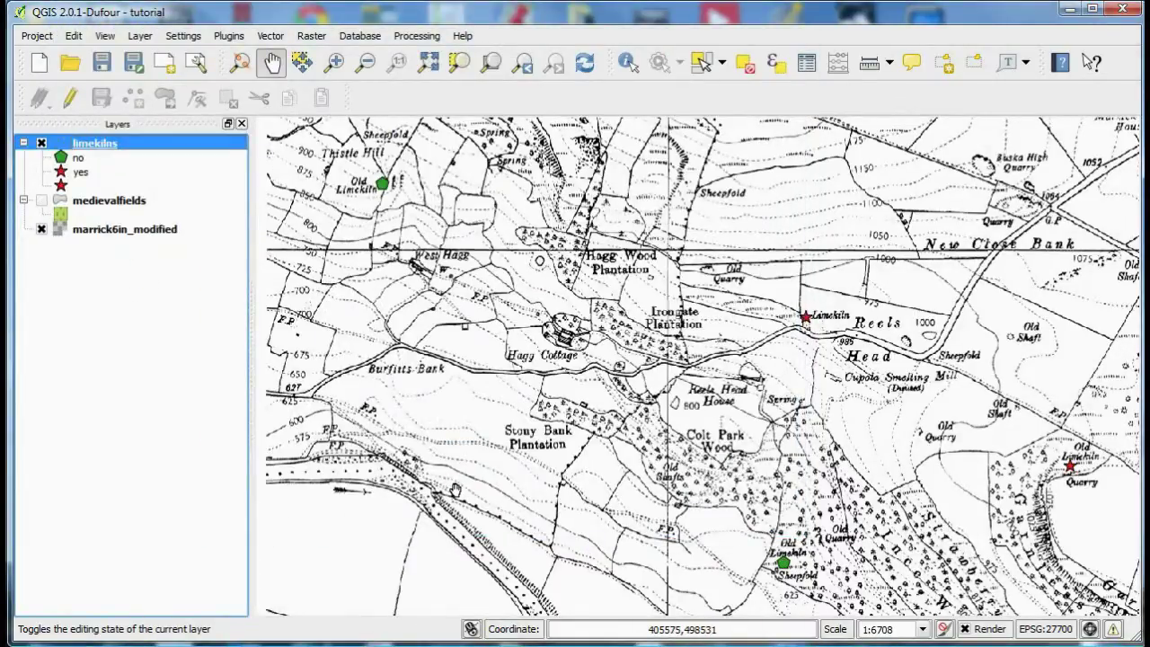
- Zoom out to the full spread of medieval fields and pan the map slightly left
{"action": "scroll", "coordinate": [456, 490], "scroll_direction": "down", "scroll_amount": 1}
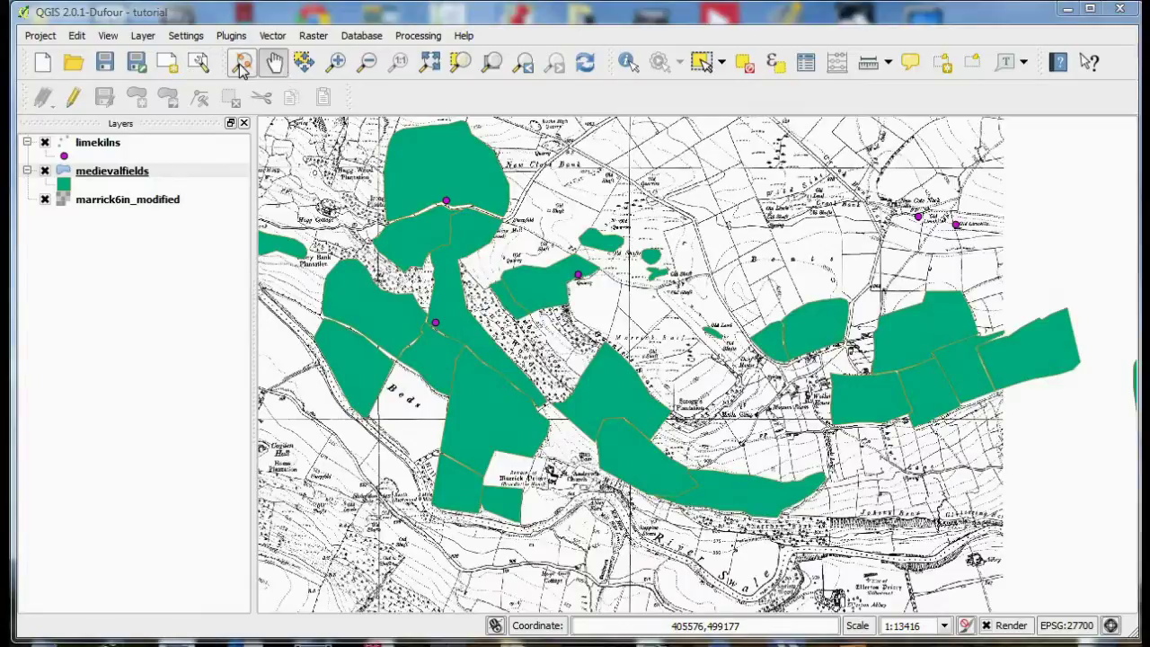
{"action": "left_click", "coordinate": [274, 61]}
{"action": "left_click_drag", "start_coordinate": [331, 148], "coordinate": [312, 165]}
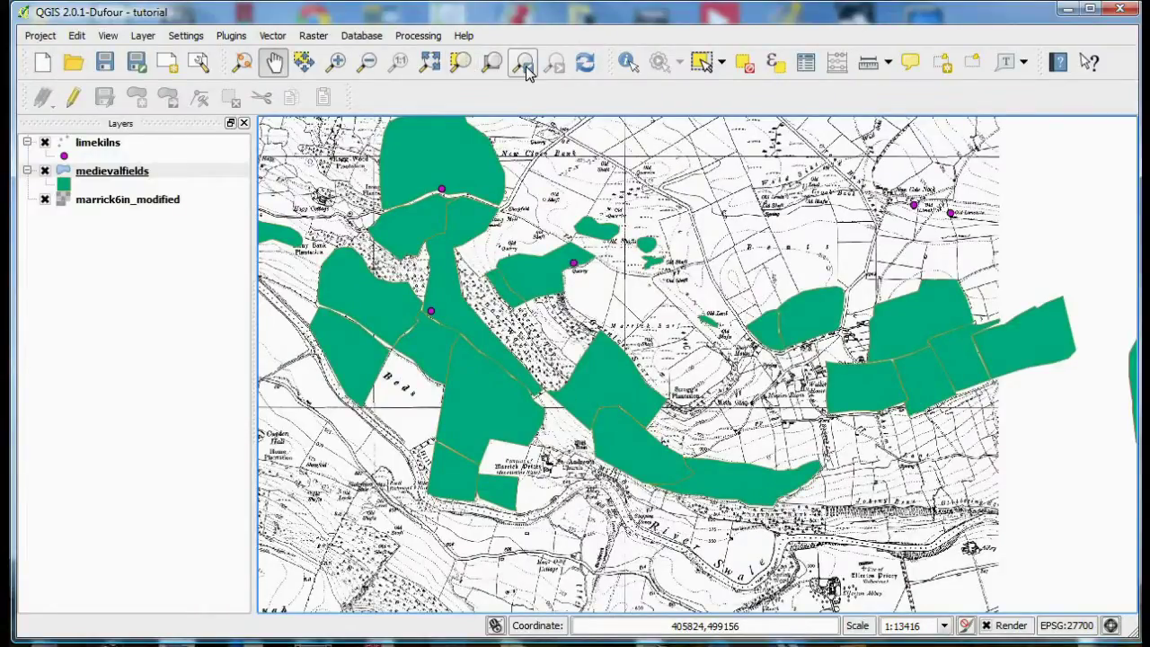
- Identify the top-left medievalfields polygon to confirm it is named Greate newe close
{"action": "left_click", "coordinate": [629, 68]}
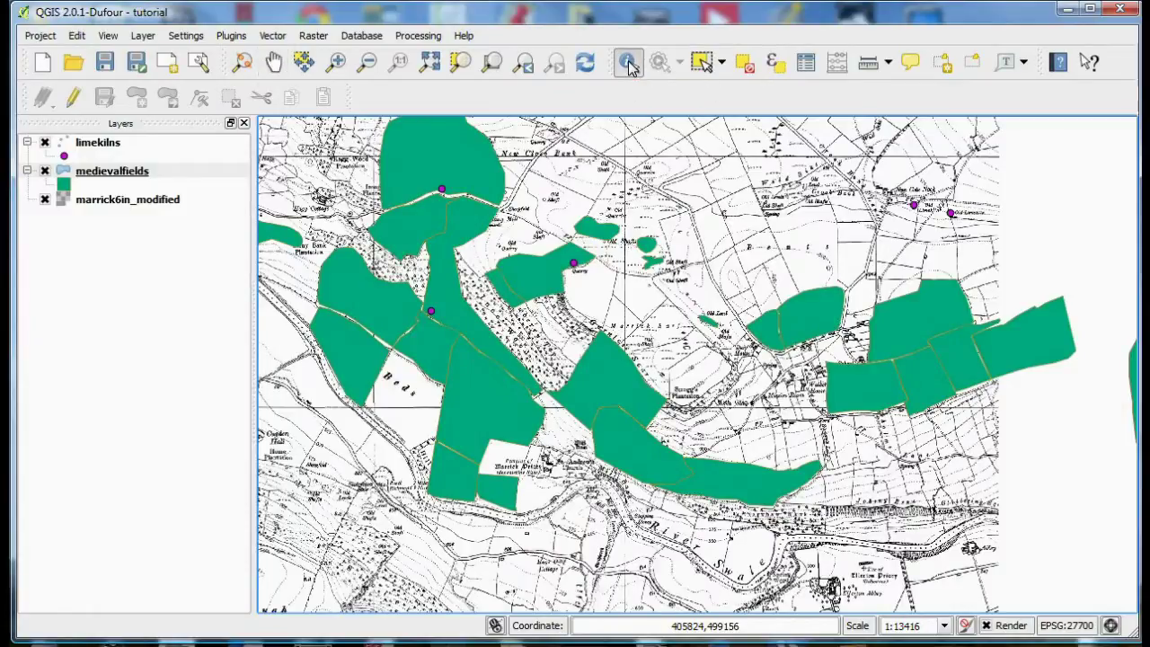
{"action": "left_click", "coordinate": [135, 172]}
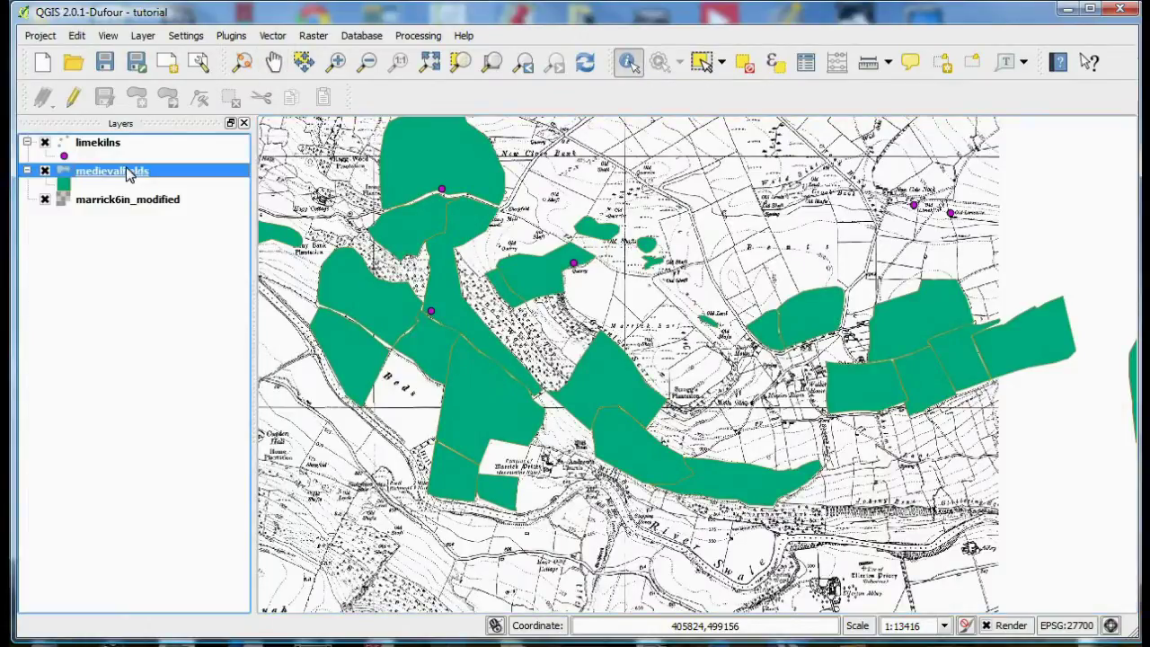
{"action": "left_click", "coordinate": [440, 157]}
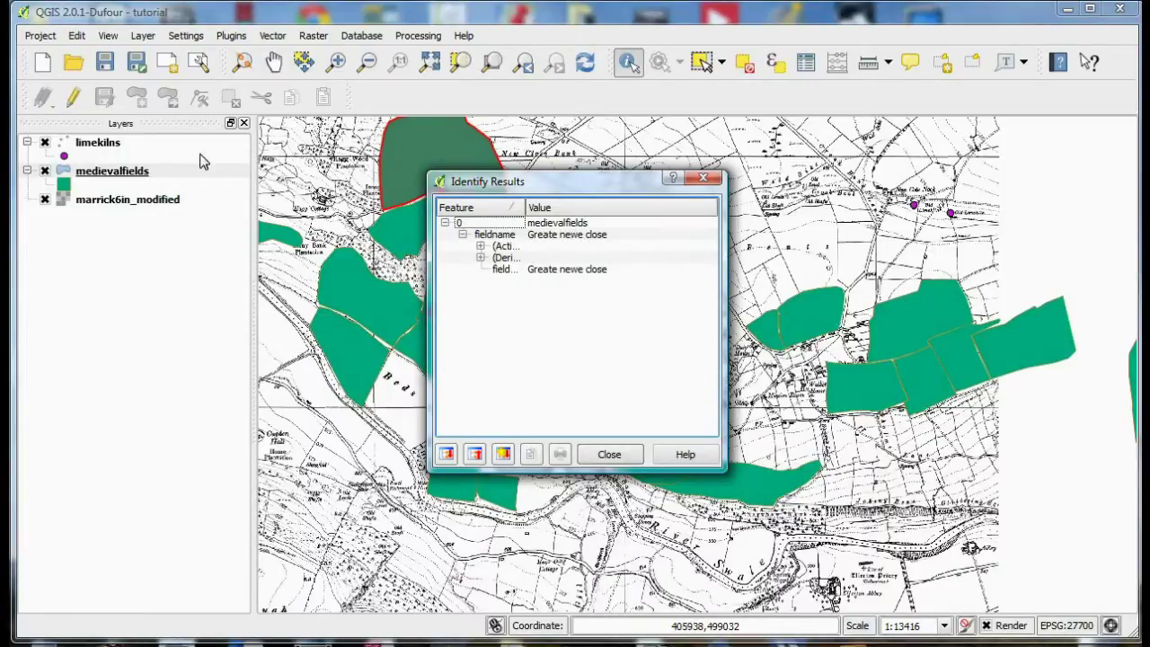
- Close the Identify Results, then view and dismiss the Select Features dropdown's selection methods
{"action": "left_click", "coordinate": [117, 173]}
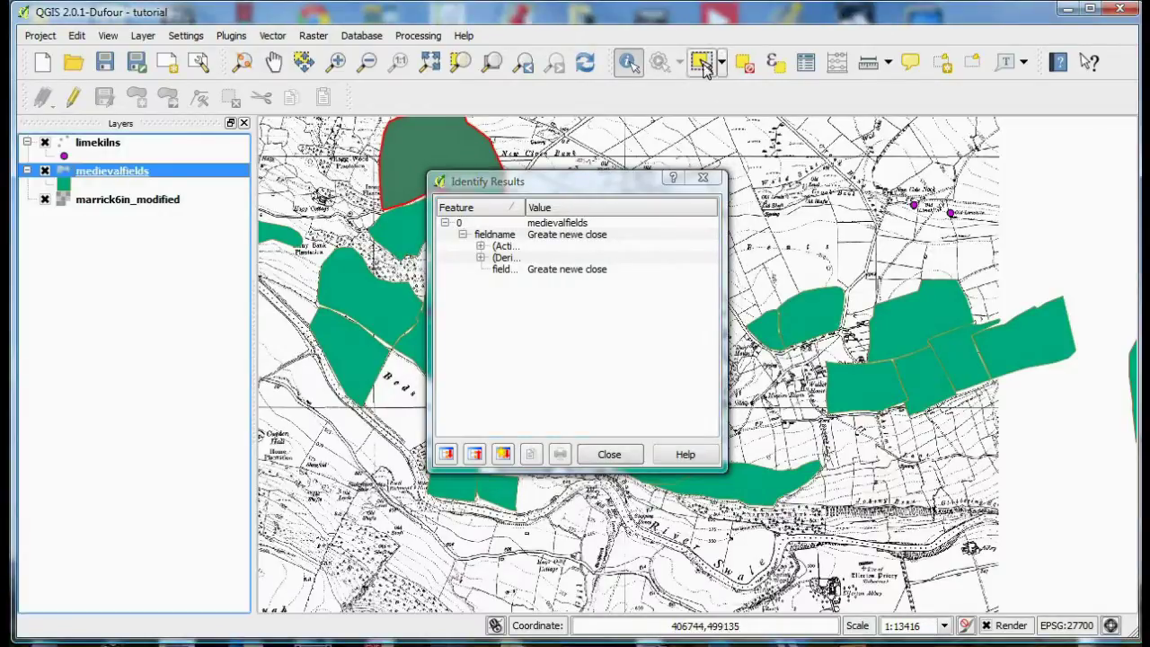
{"action": "left_click", "coordinate": [274, 126]}
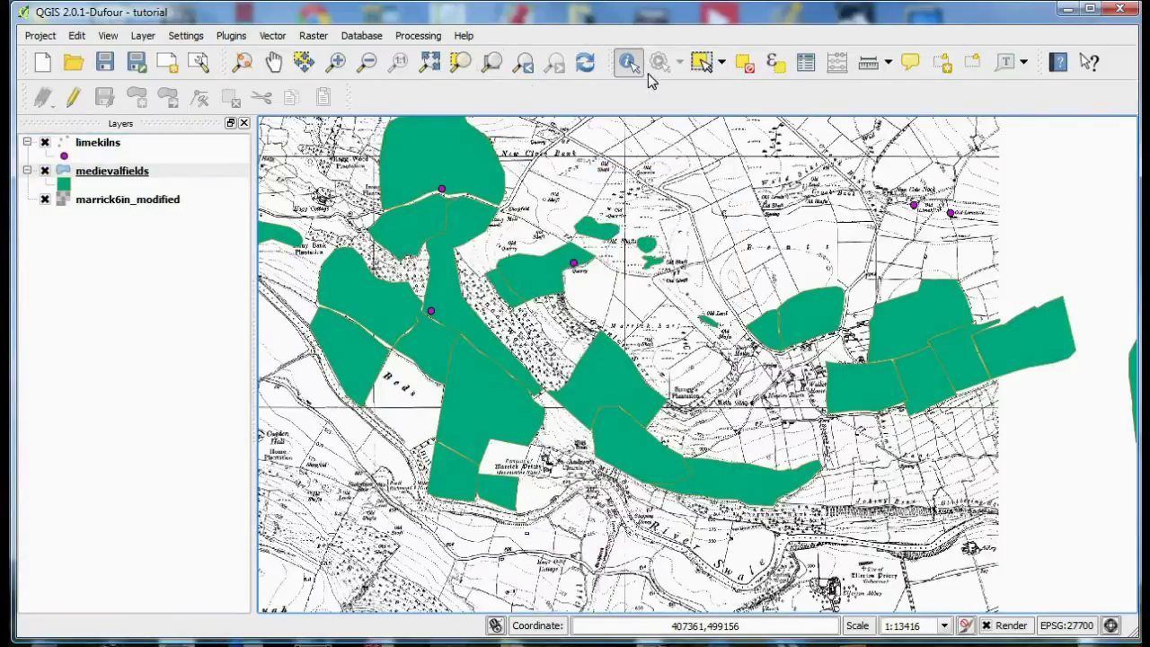
{"action": "left_click", "coordinate": [722, 63]}
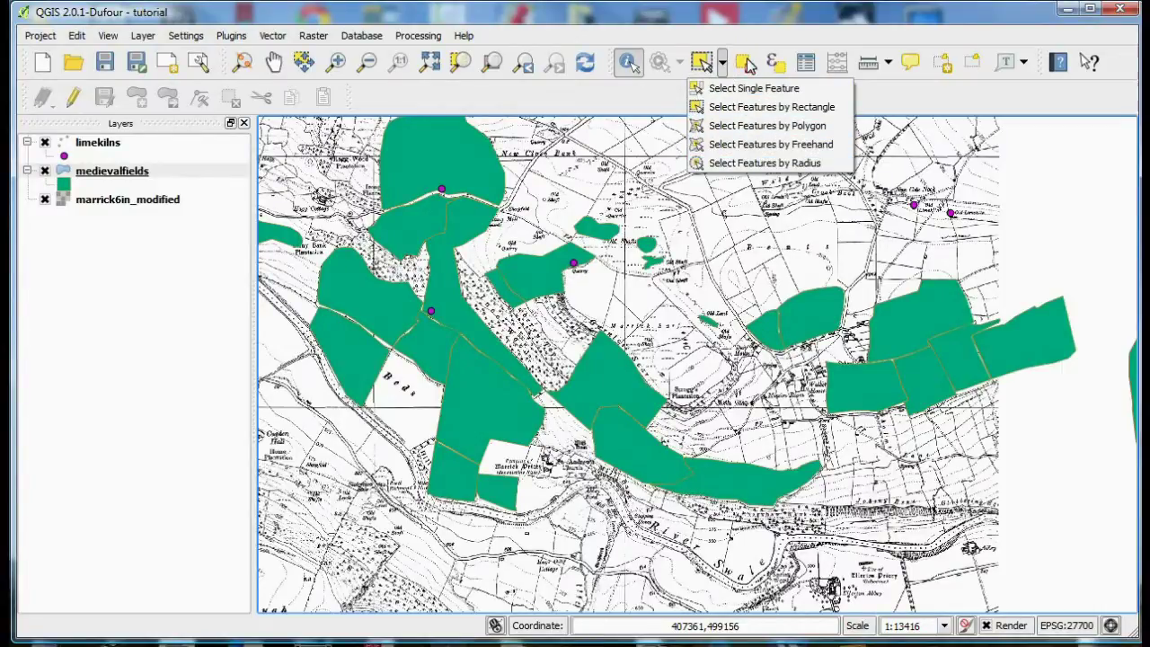
{"action": "left_click", "coordinate": [748, 68]}
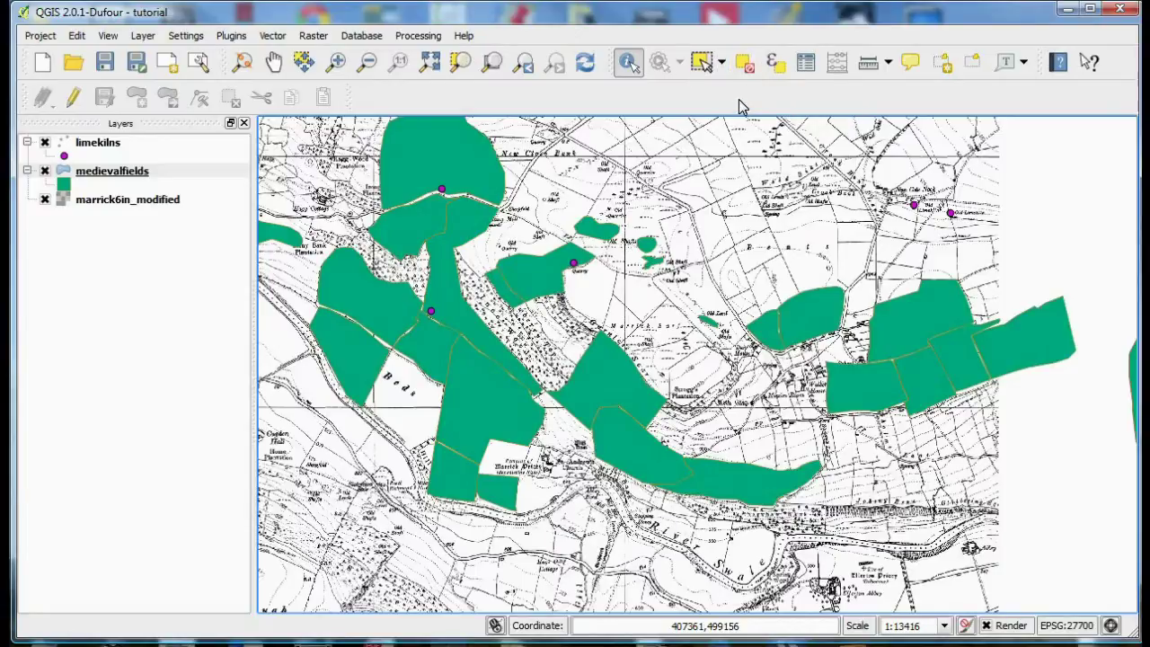